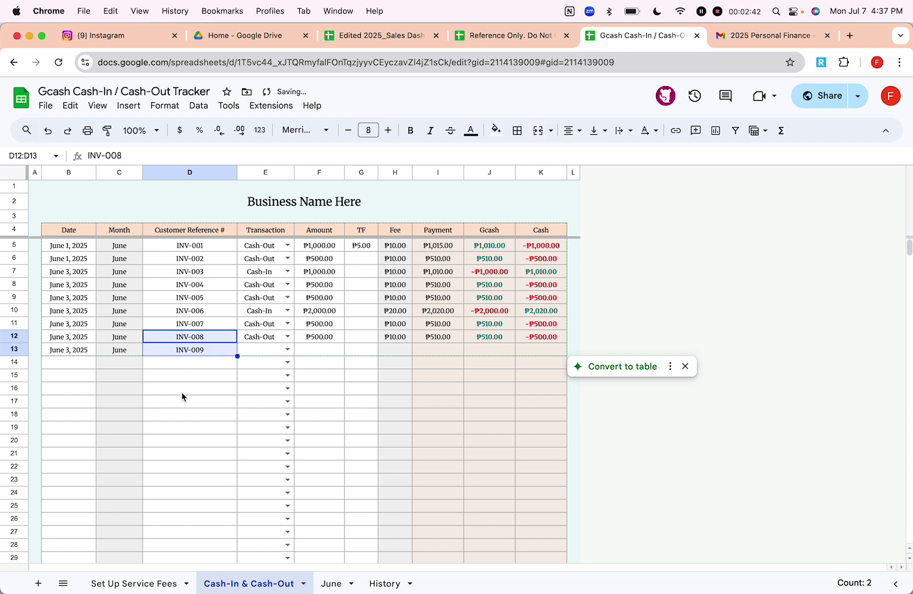
Change the customer reference number in cell D13 to duplicate the one in the row above
click(181, 392)
double_click(211, 352)
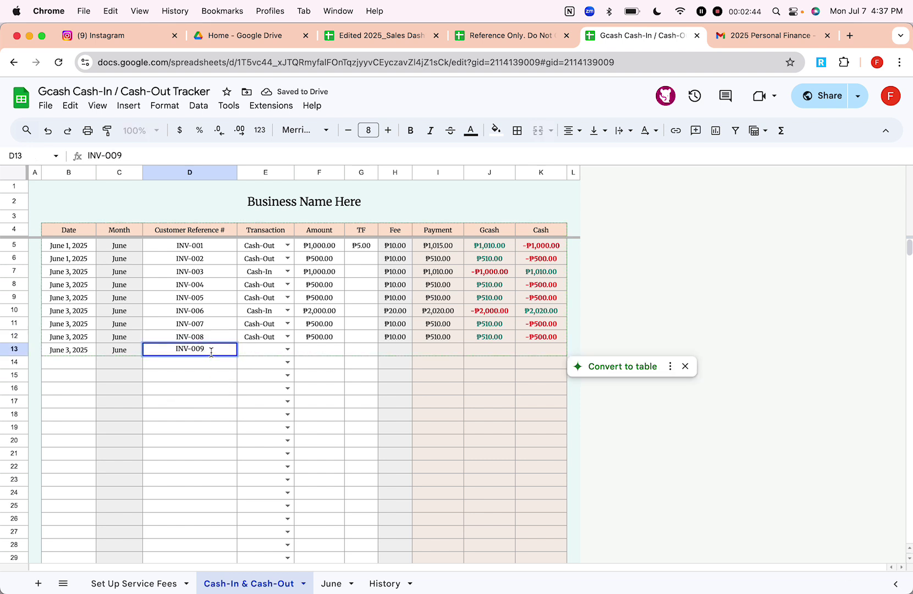
key(BackSpace)
text(8)
key(Return)
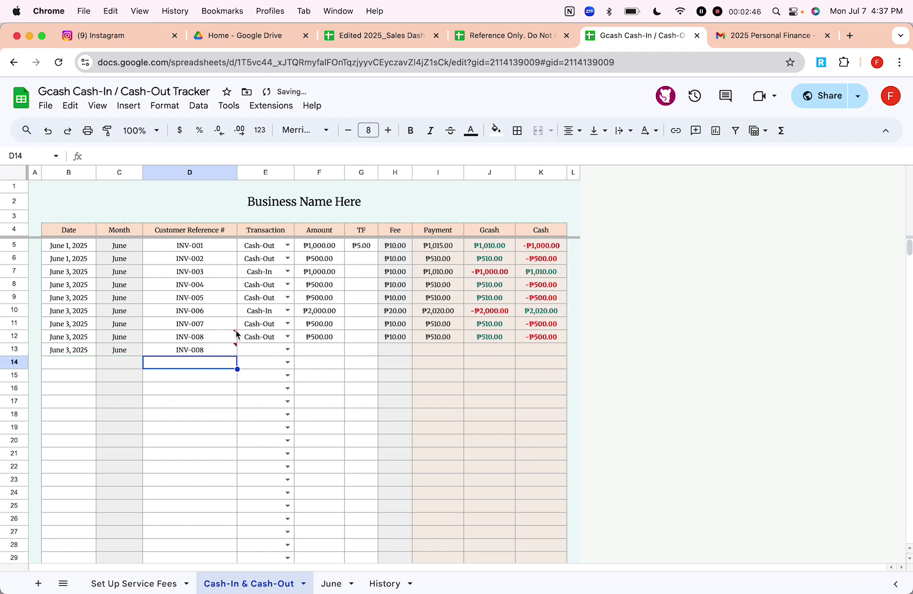
Replace the duplicate customer reference in cell D13 with the next number in the sequence
mouse_move(212, 352)
click(210, 353)
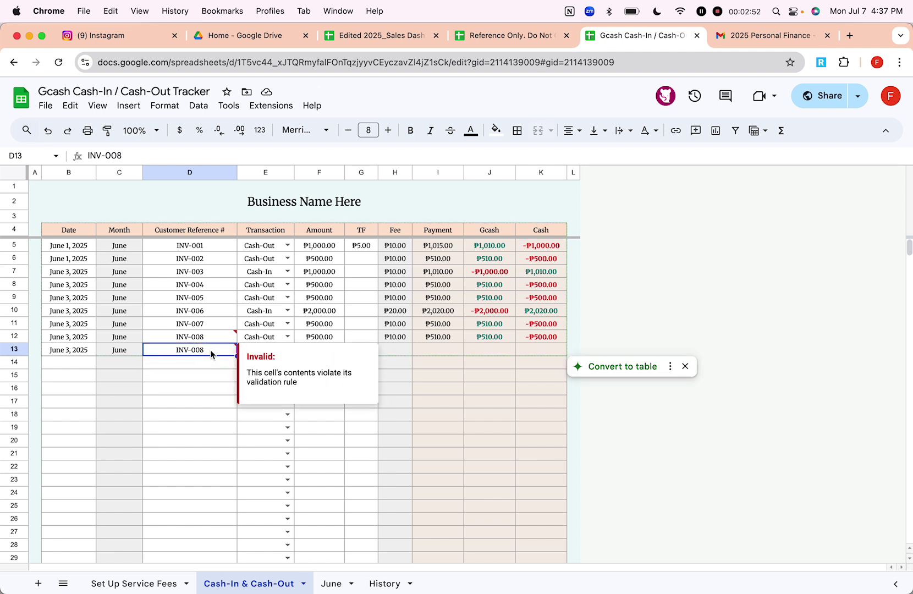
key(Delete)
text(INV)
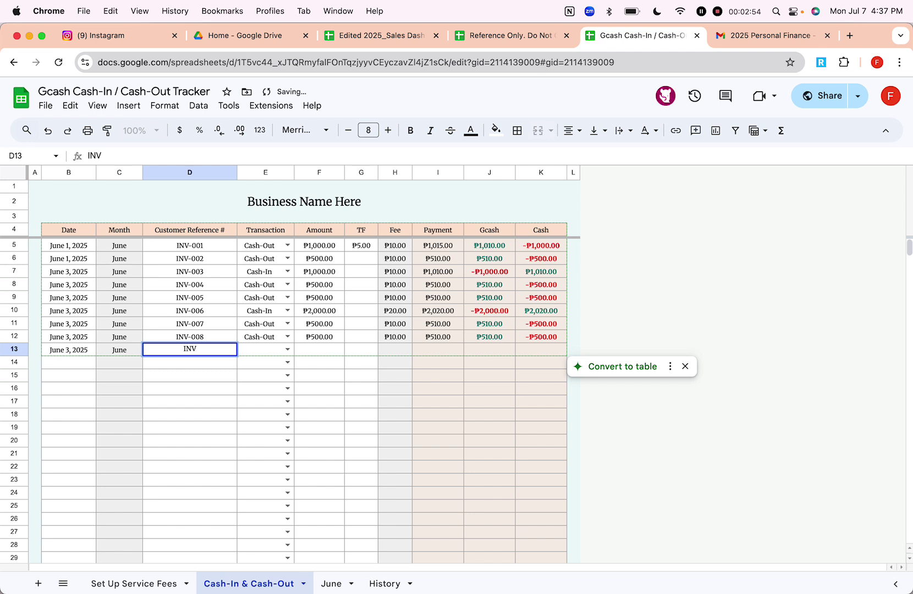
text(-009)
key(Return)
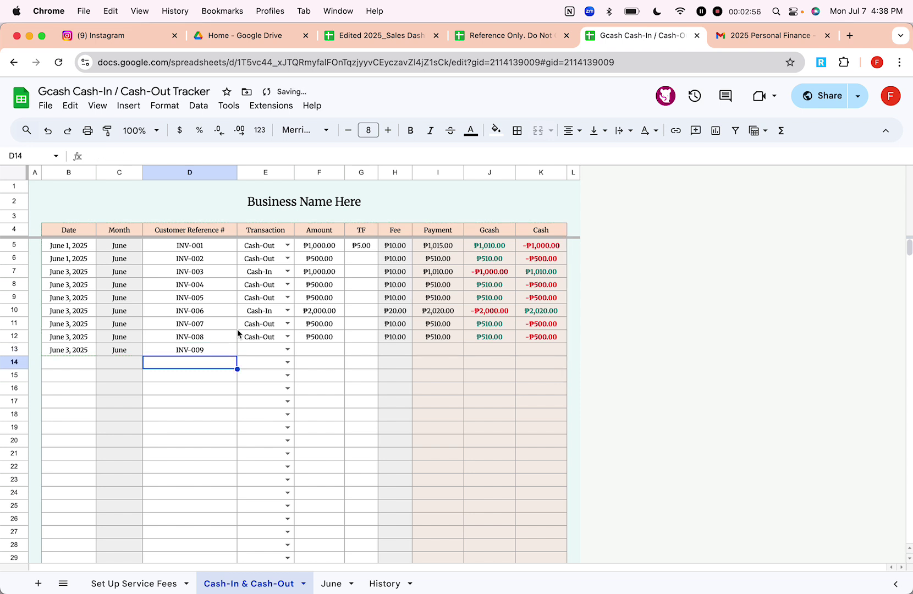
Set the row 13 transaction to Cash-In and enter 1000 as its amount
click(260, 337)
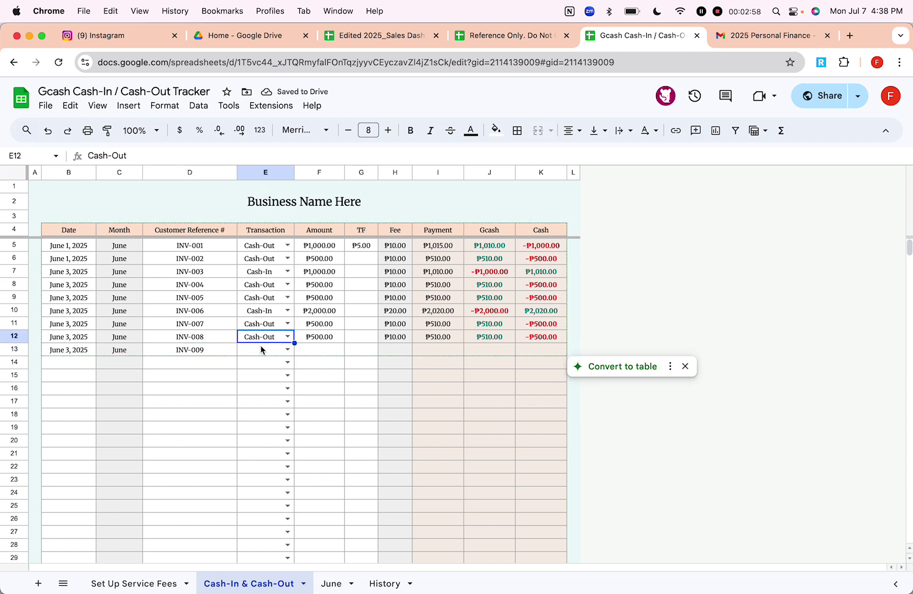
click(287, 349)
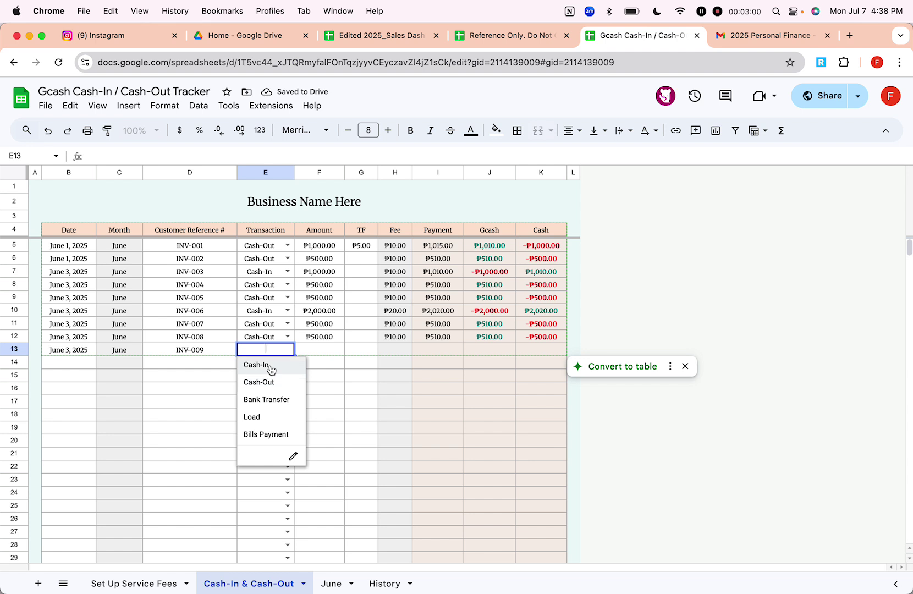
click(271, 365)
click(325, 350)
text(1000)
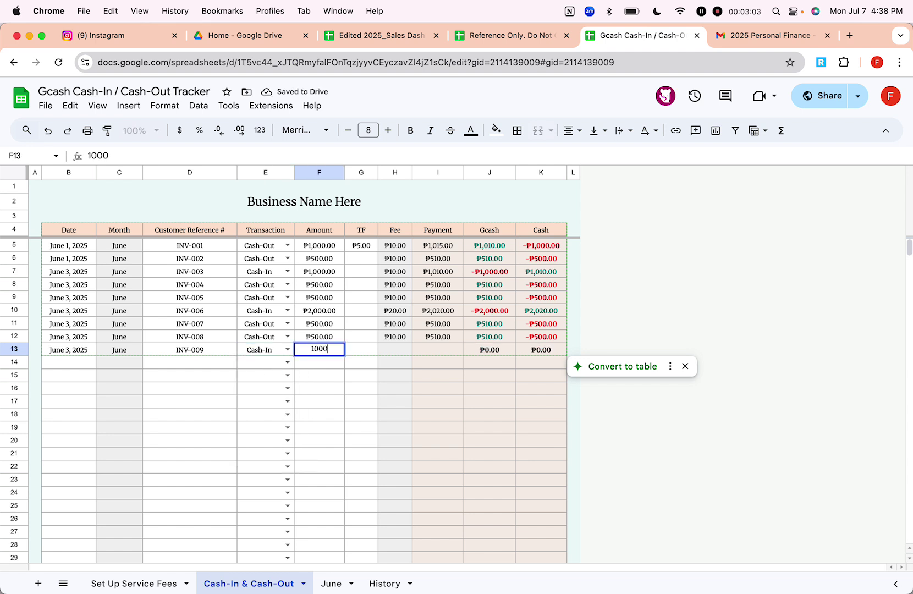
key(Return)
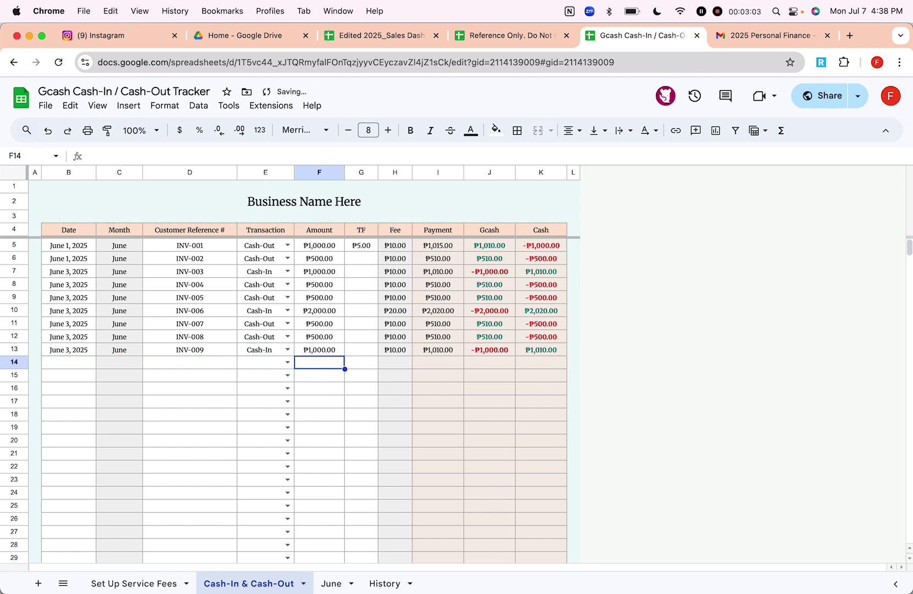
Examine the TF and Fee columns and the fee brackets on the Set Up Service Fees sheet
click(335, 349)
click(355, 175)
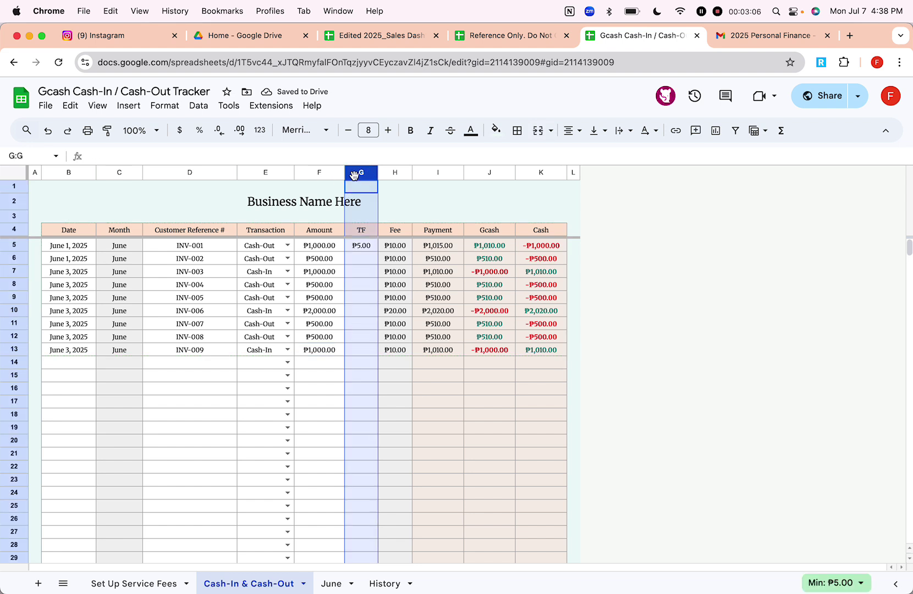
click(355, 353)
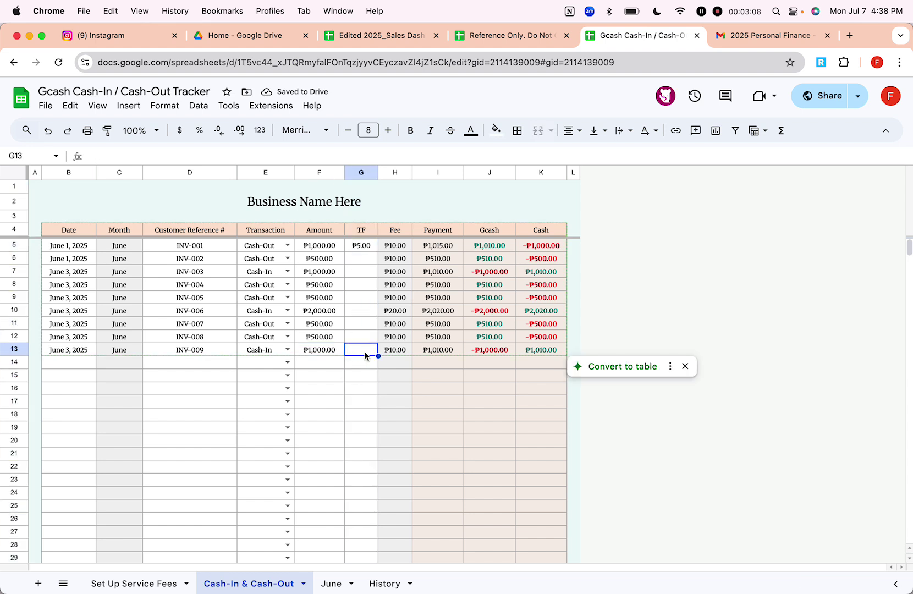
click(395, 172)
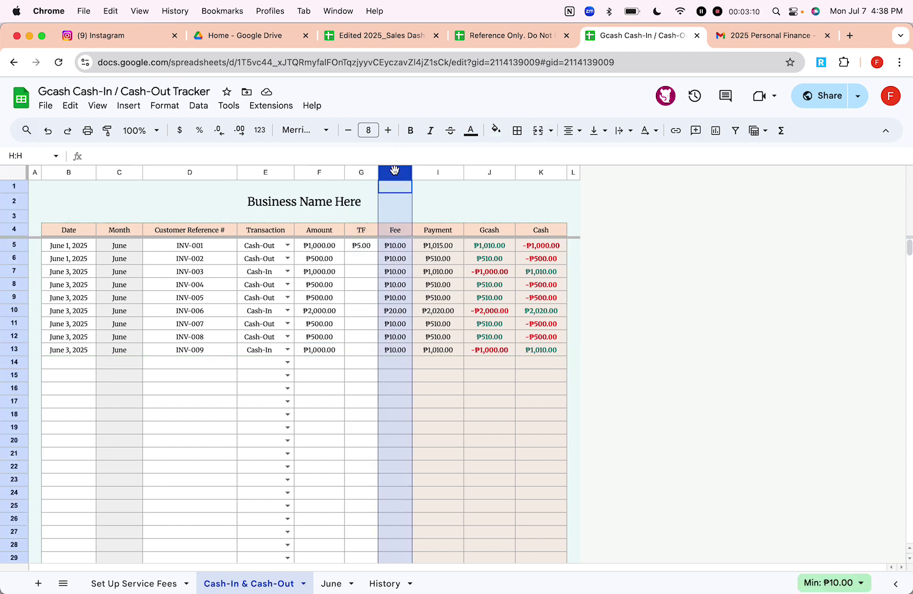
click(398, 231)
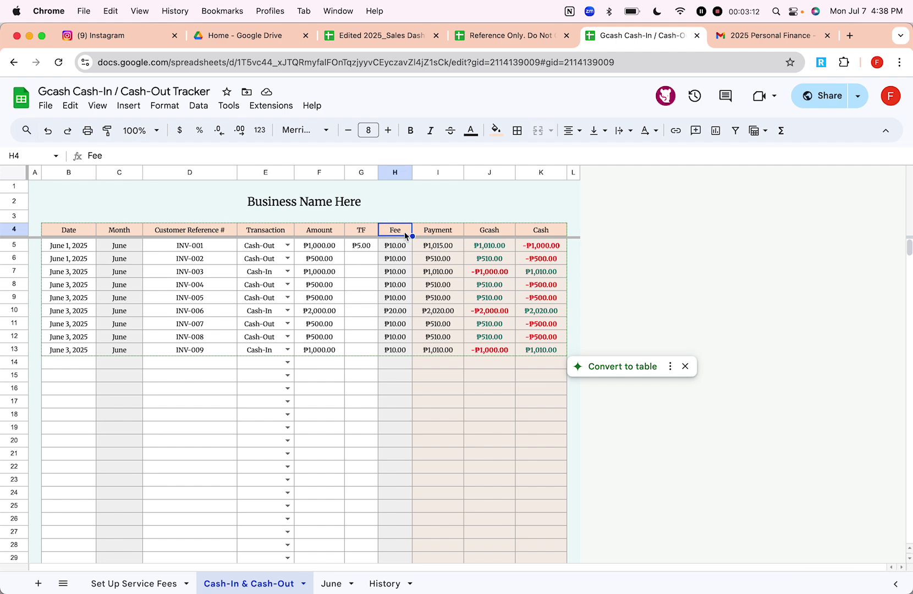
click(310, 352)
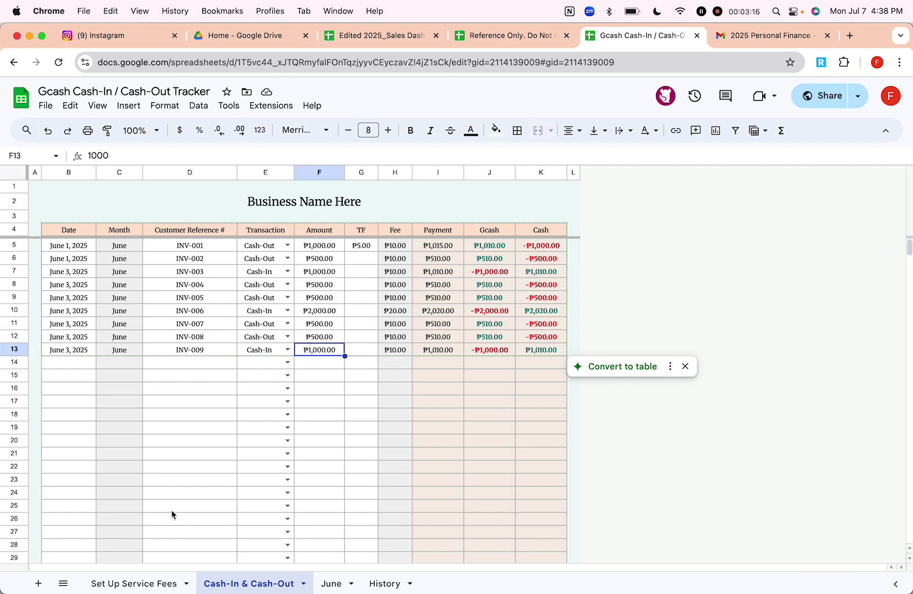
click(135, 582)
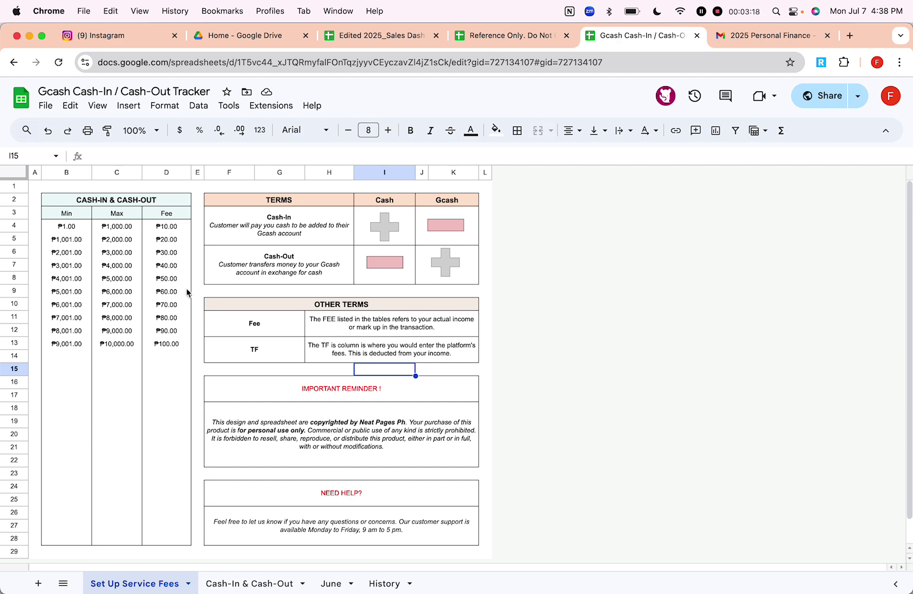
click(228, 578)
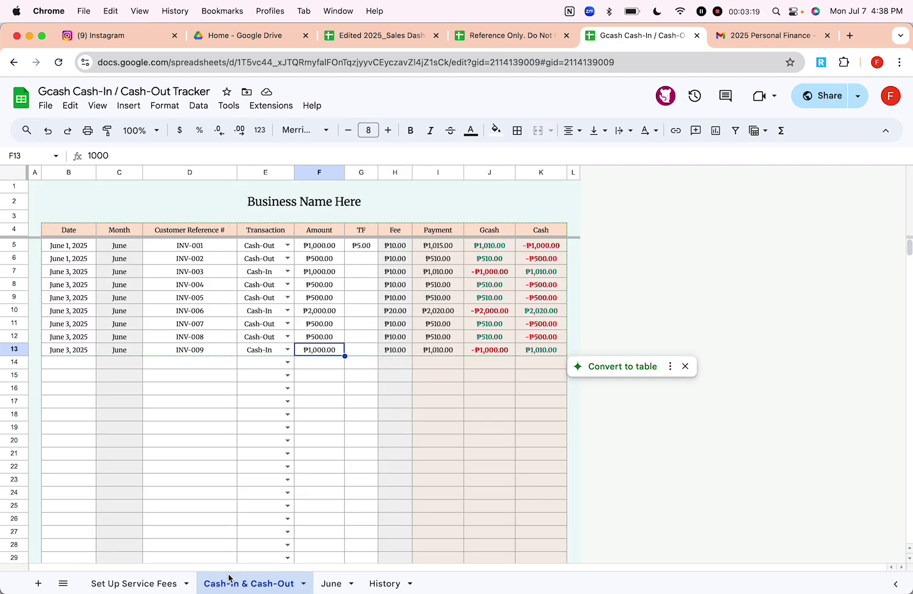
click(403, 349)
click(363, 359)
Review how the Payment column combines the amount, TF and fee in row 13
click(438, 173)
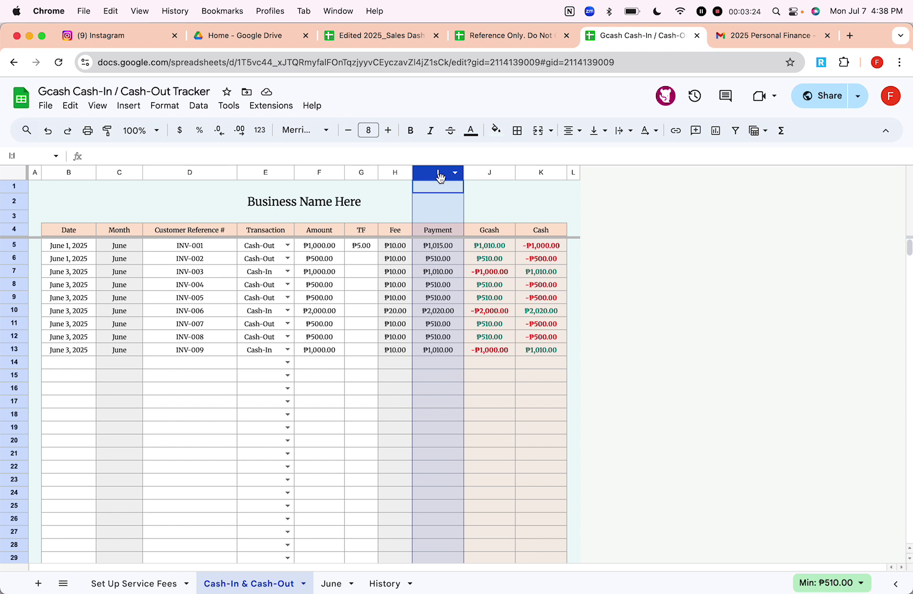
click(320, 350)
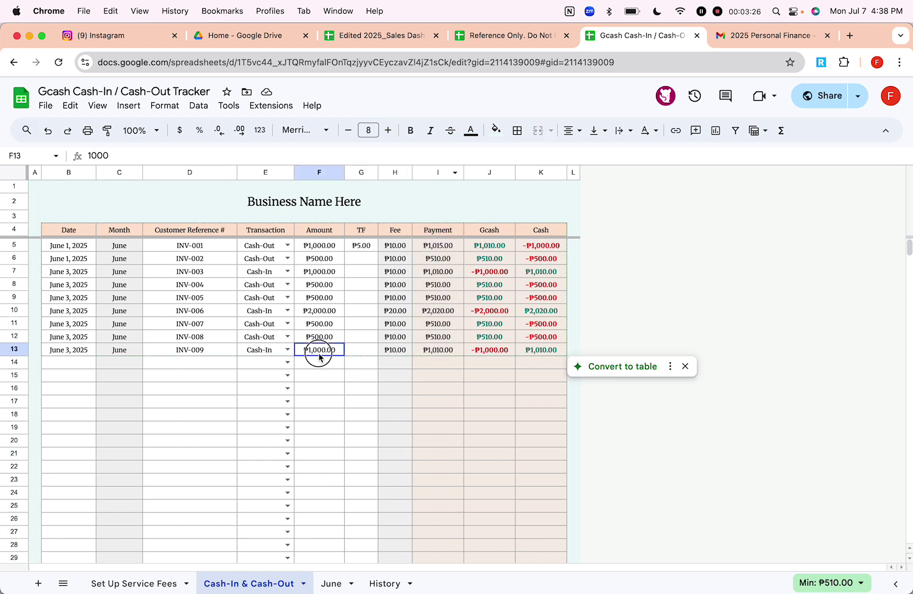
click(358, 350)
click(388, 352)
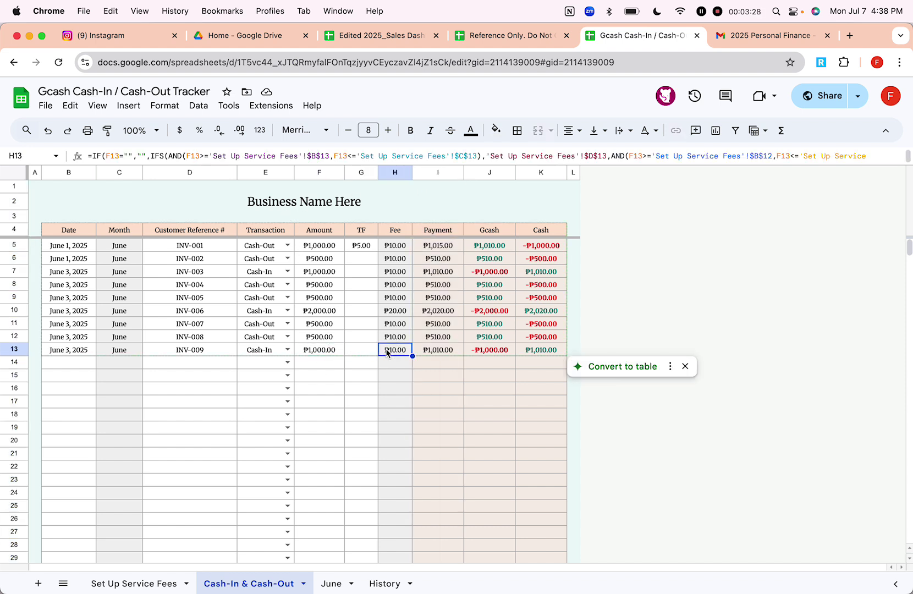
click(363, 351)
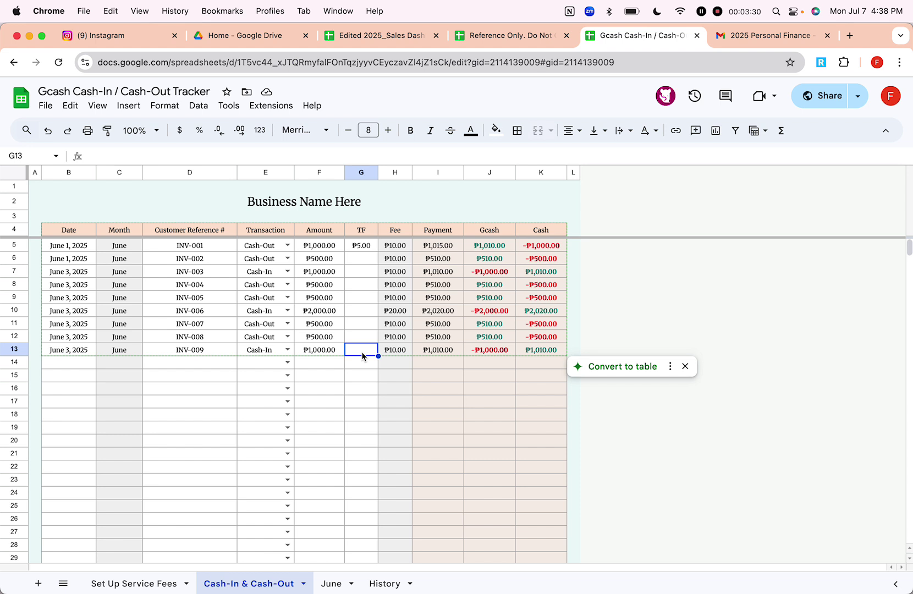
click(434, 352)
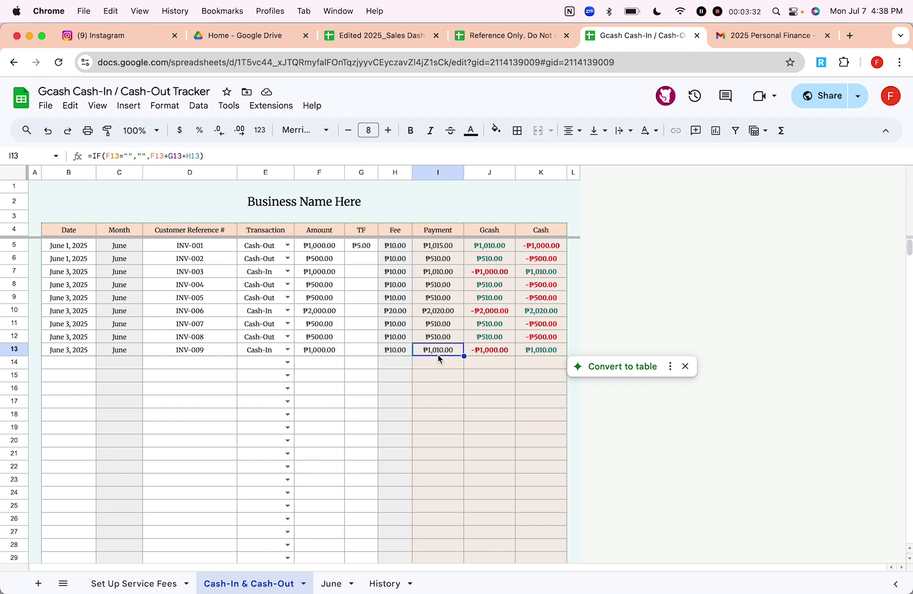
click(328, 352)
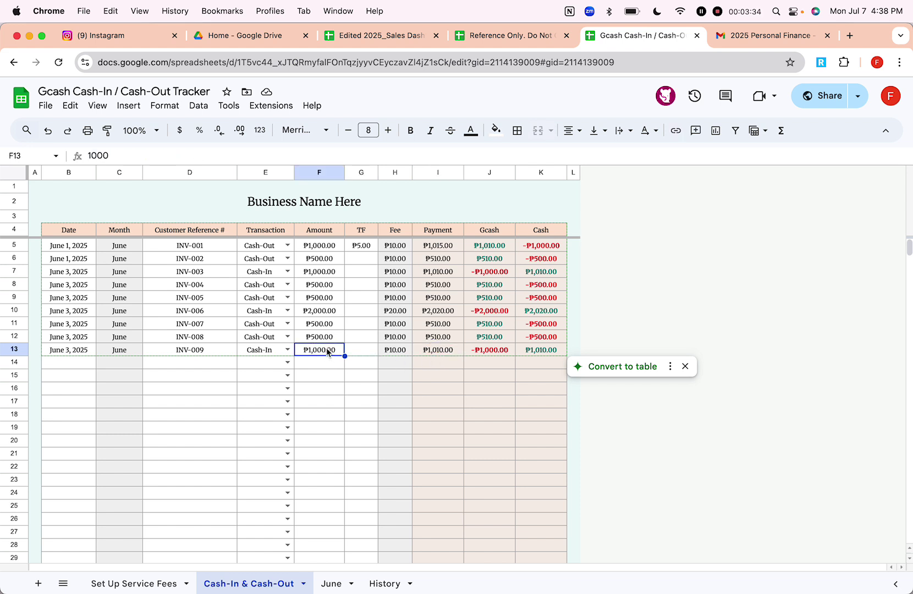
Examine the Gcash and Cash columns and their formulas for the Cash-Out transaction in row 5
click(475, 171)
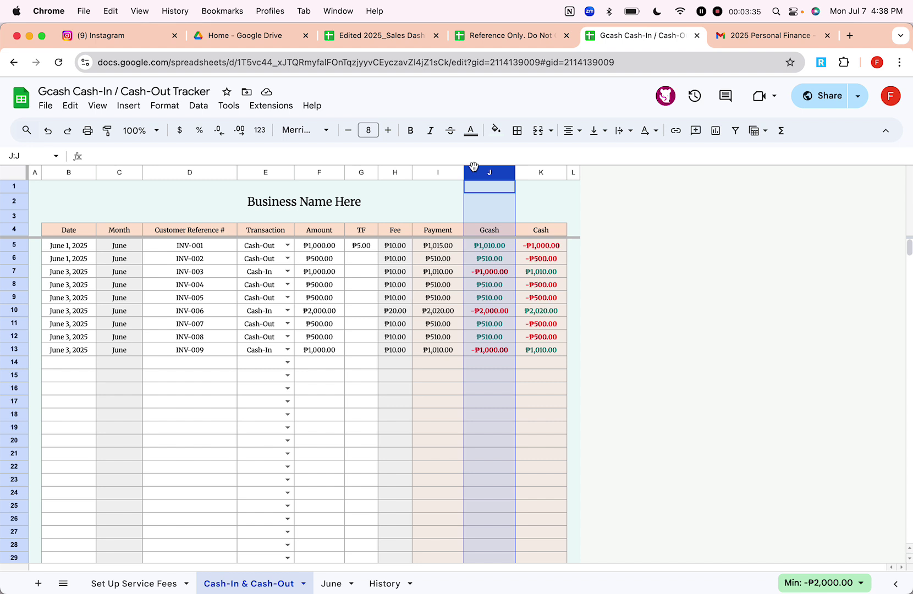
click(553, 172)
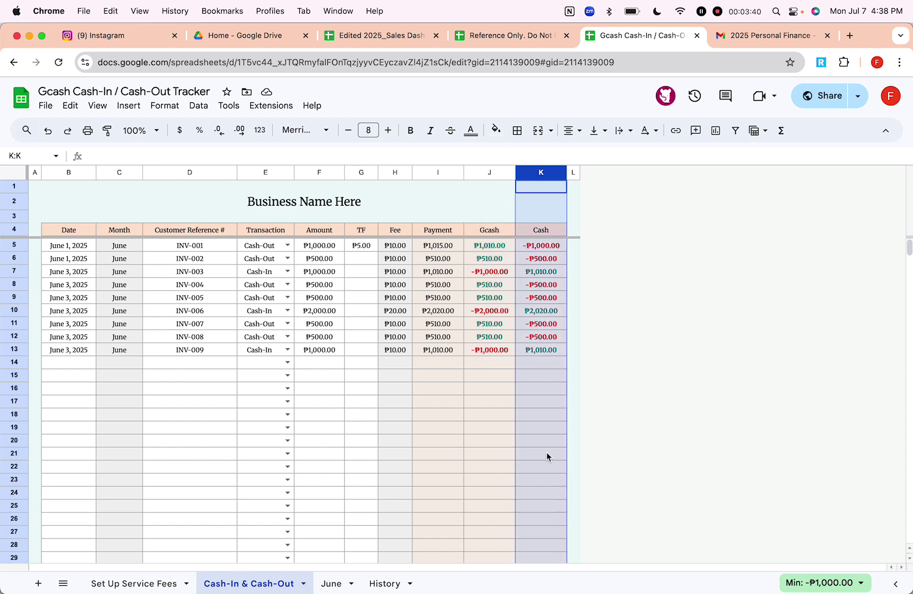
click(261, 248)
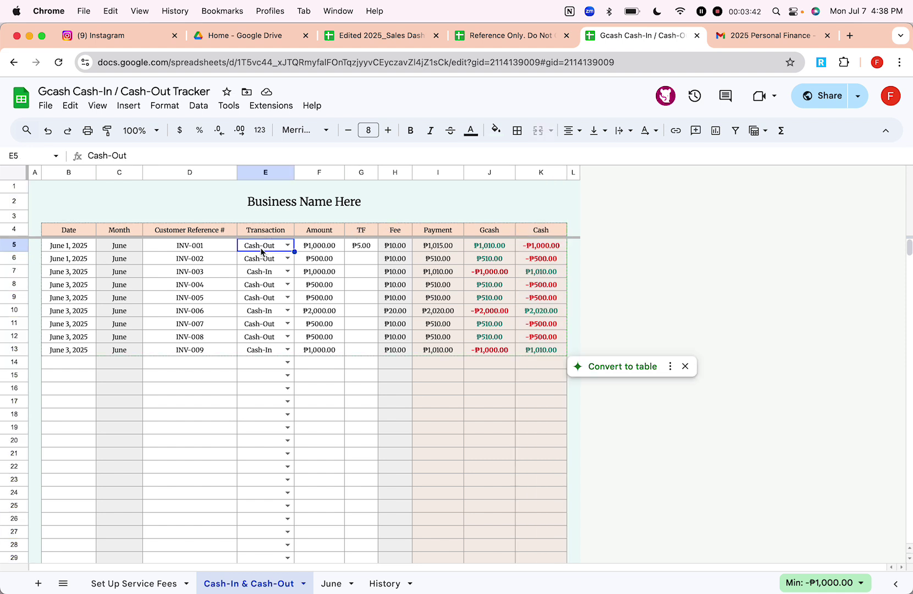
click(546, 247)
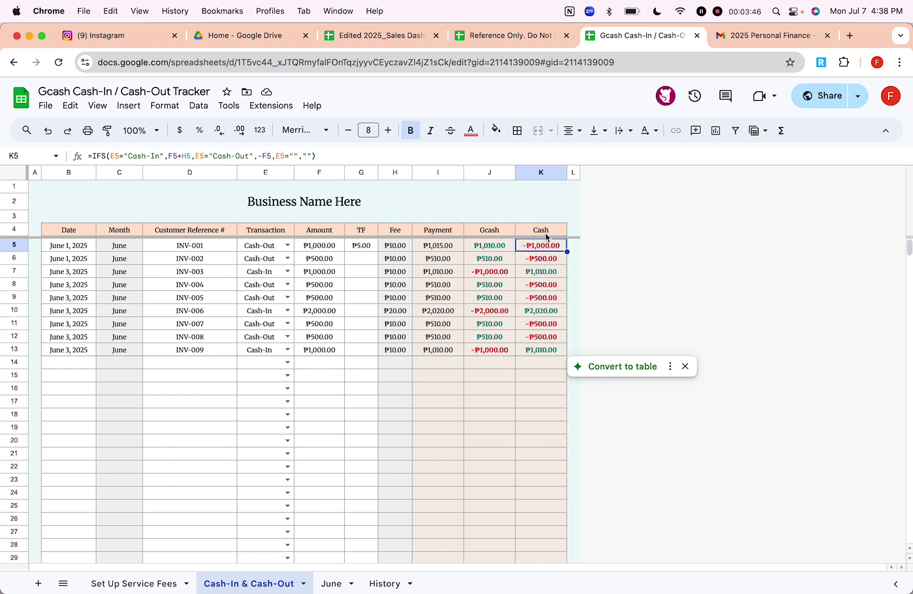
click(480, 250)
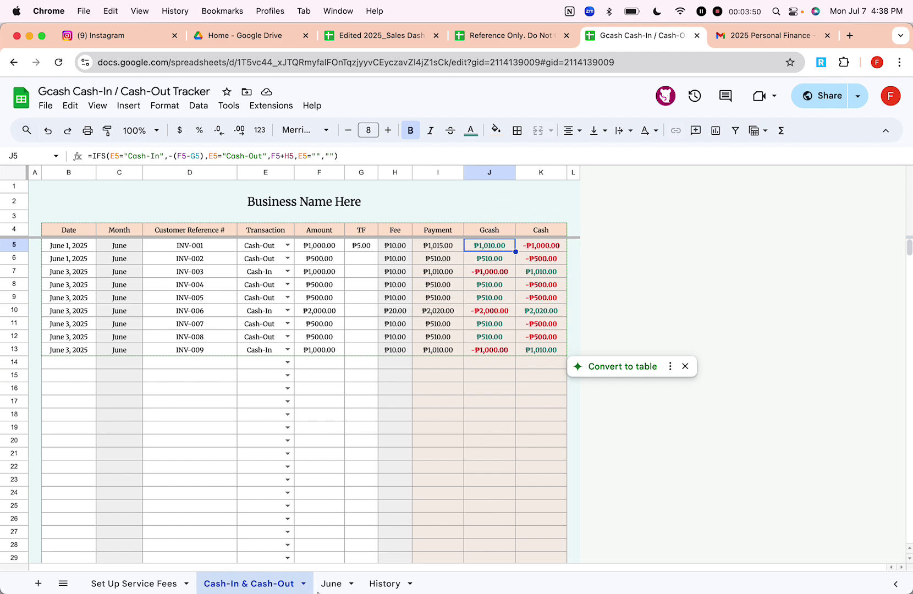
Review the June sheet's daily table, month heading and the total cash-in, cash-out and fees cells
click(346, 585)
scroll(407, 487, down, 10)
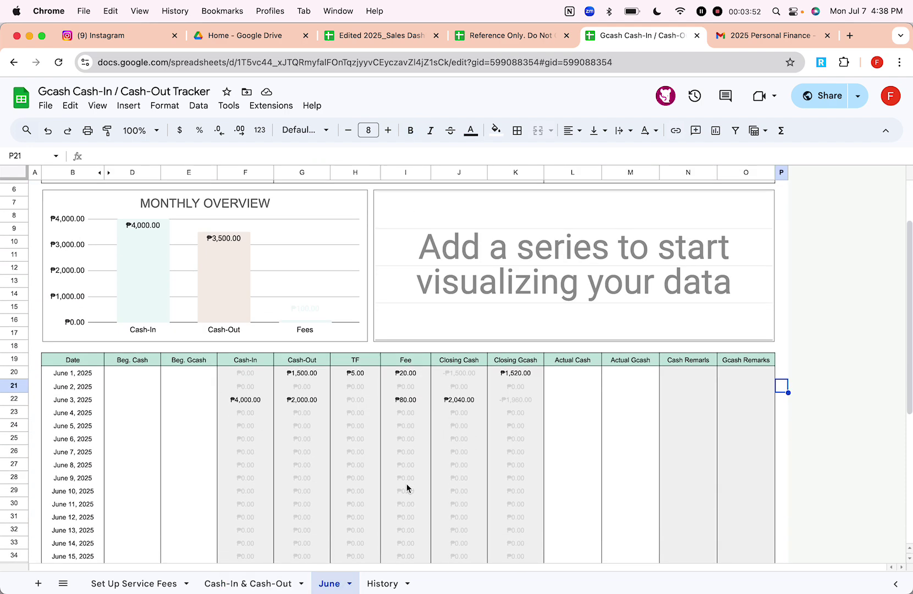
scroll(407, 487, up, 1)
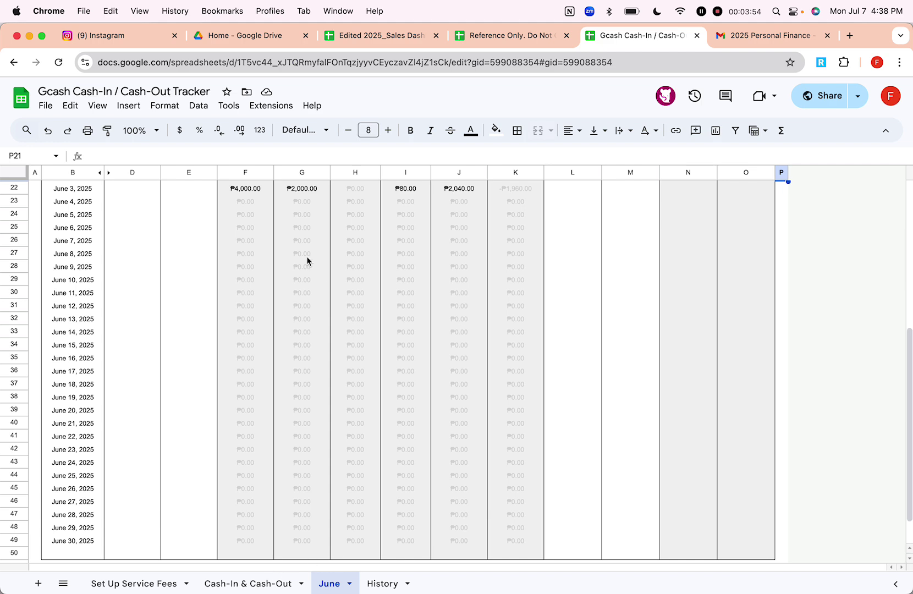
scroll(205, 280, up, 6)
scroll(263, 240, up, 2)
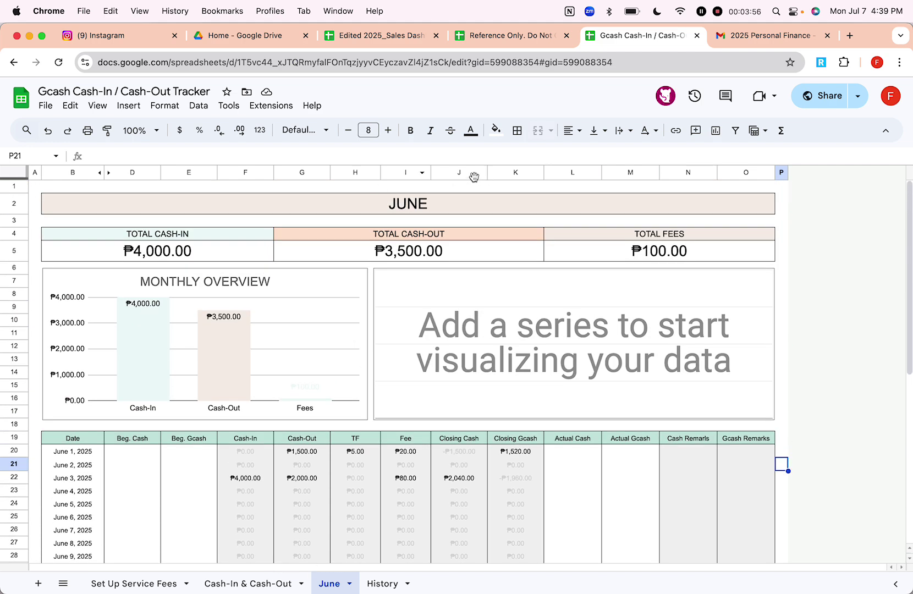
click(419, 207)
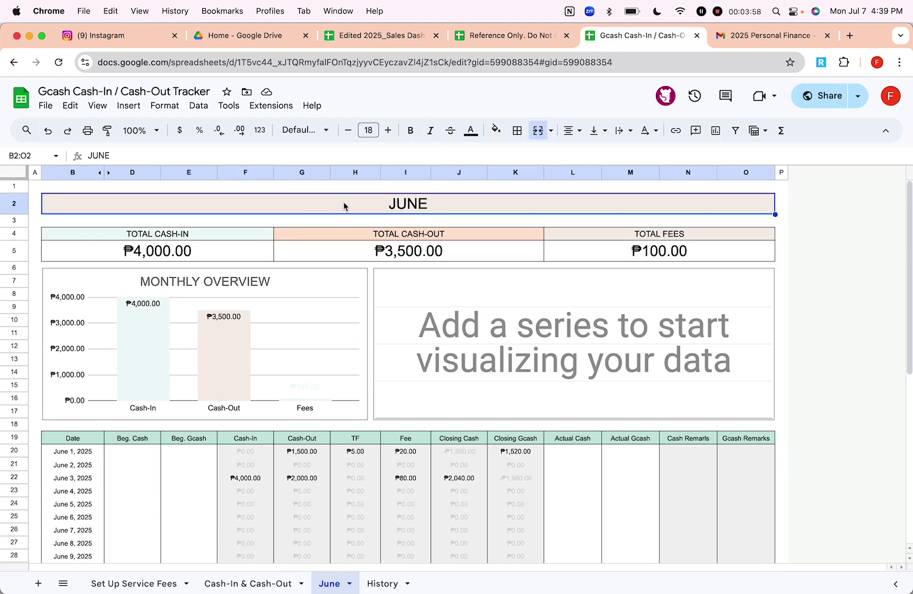
click(191, 257)
click(406, 258)
click(623, 253)
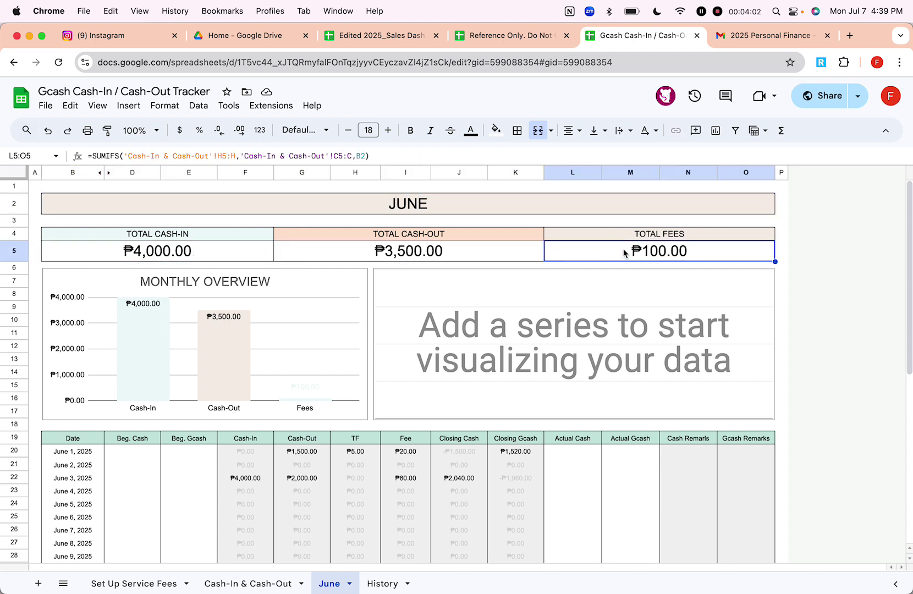
Change the month heading on the June sheet to JULY
click(487, 195)
text(JULY)
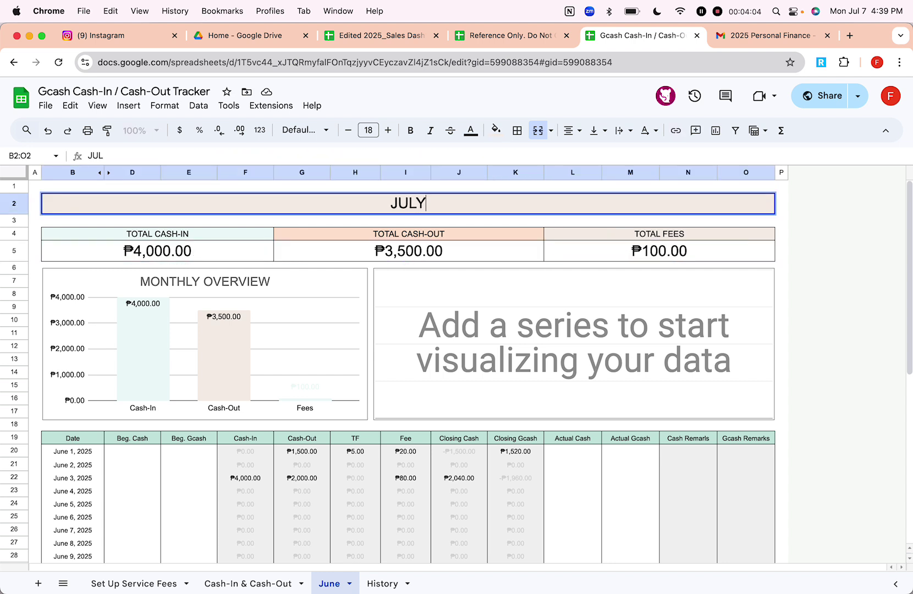
key(Return)
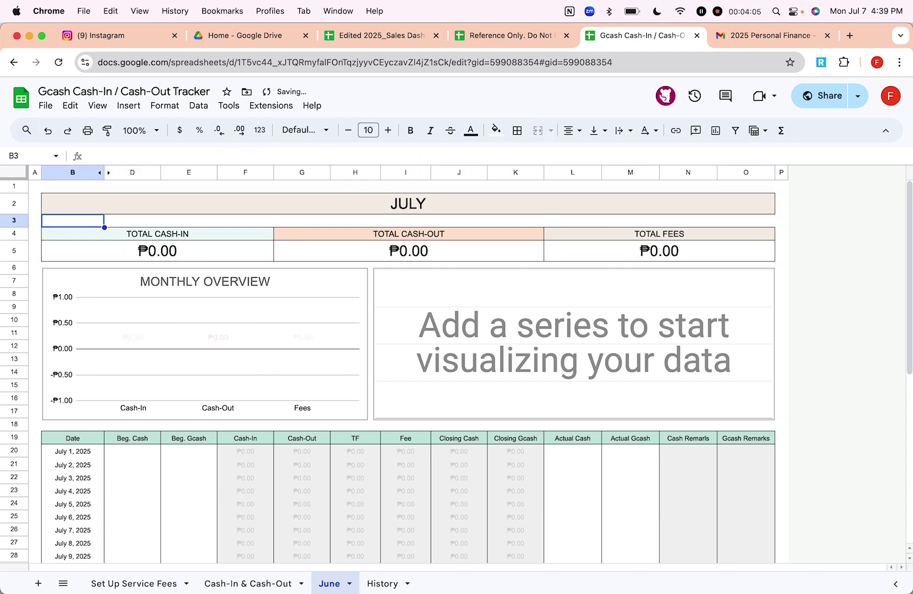
Change the month heading on the June sheet back to JUNE
double_click(475, 203)
key(super+a)
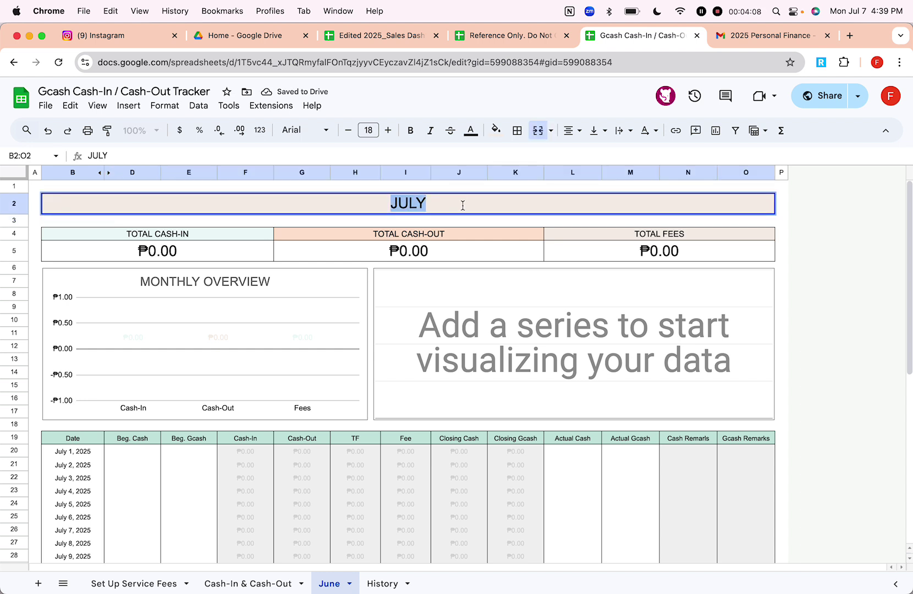
text(JUNE)
key(Return)
click(155, 454)
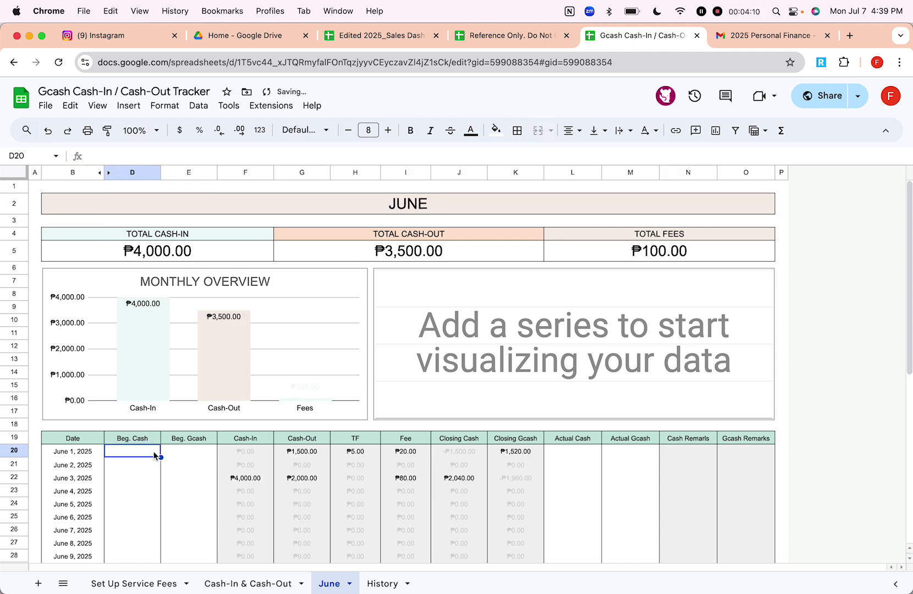
double_click(155, 454)
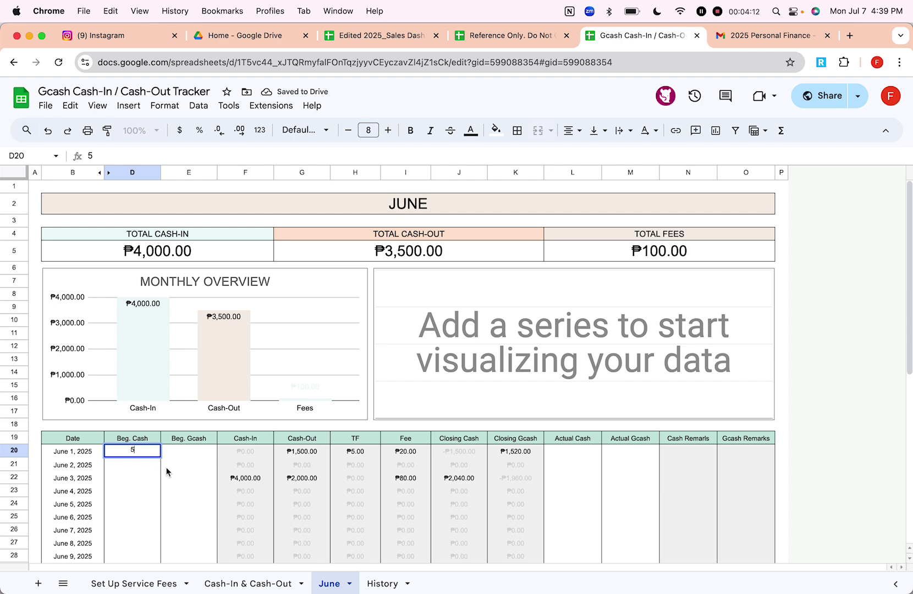
click(128, 482)
Review the dates in the daily table and the chart above it on the June sheet
scroll(128, 482, down, 5)
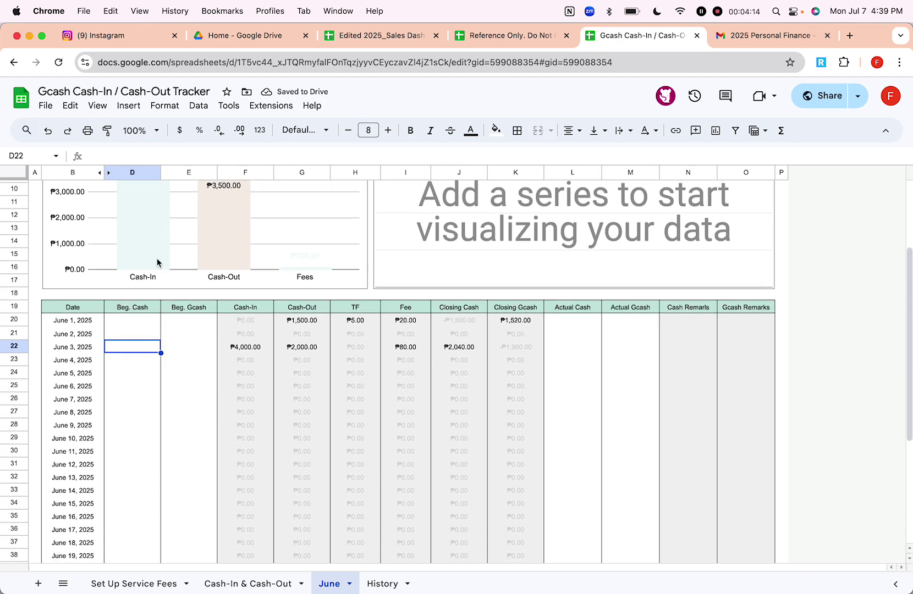
scroll(198, 330, up, 1)
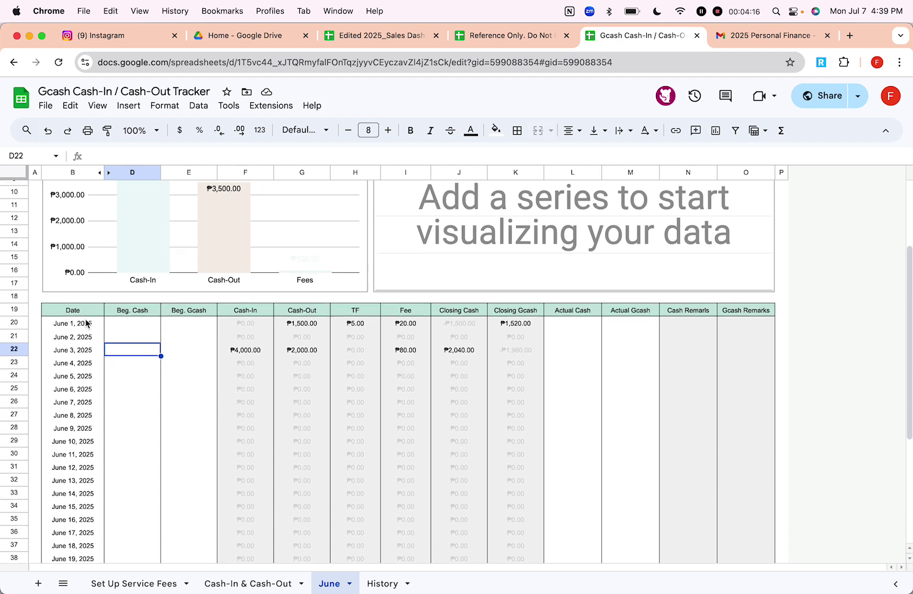
scroll(303, 223, up, 5)
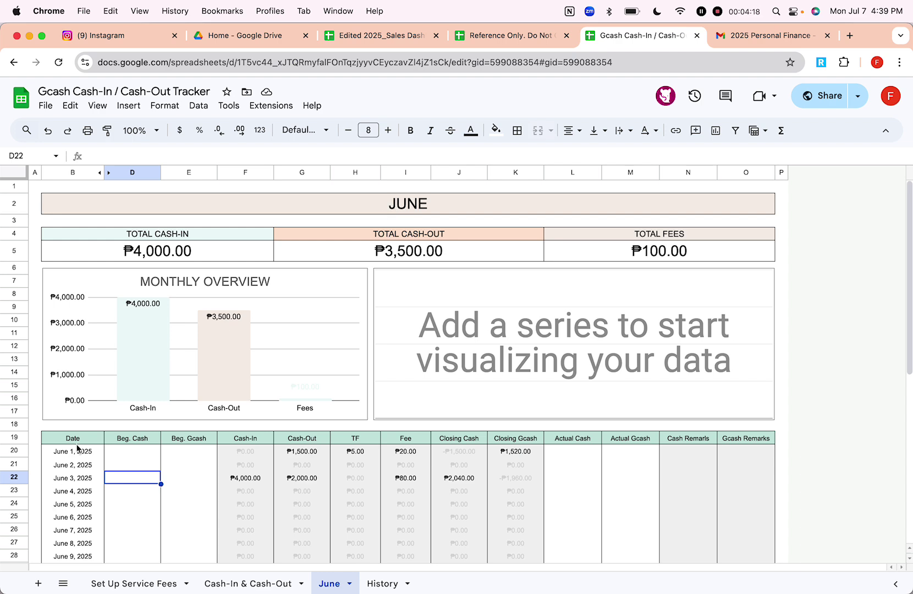
scroll(71, 497, down, 10)
scroll(70, 501, up, 5)
scroll(396, 209, up, 5)
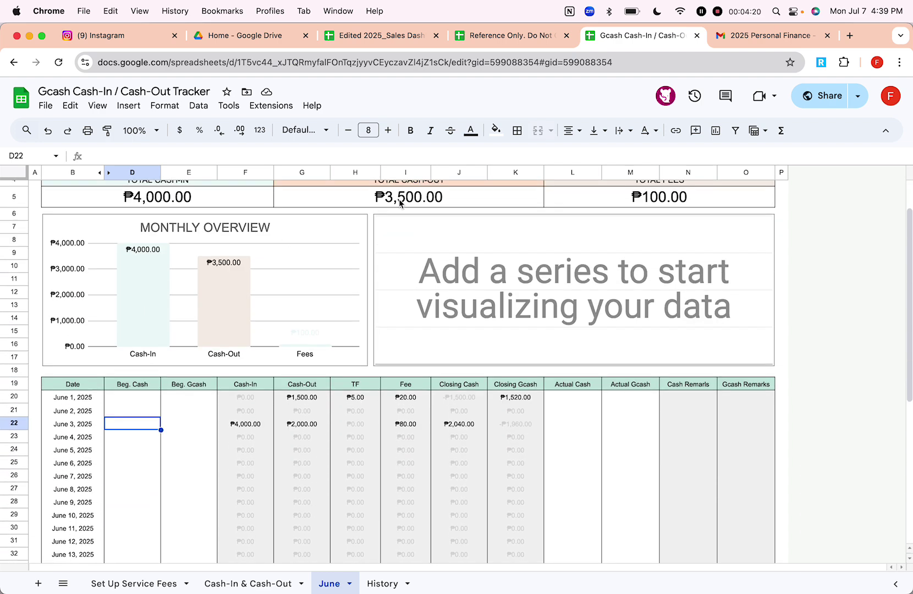
Try JULY as the month heading to check the dates in the daily table, and undo the change
click(392, 215)
double_click(392, 215)
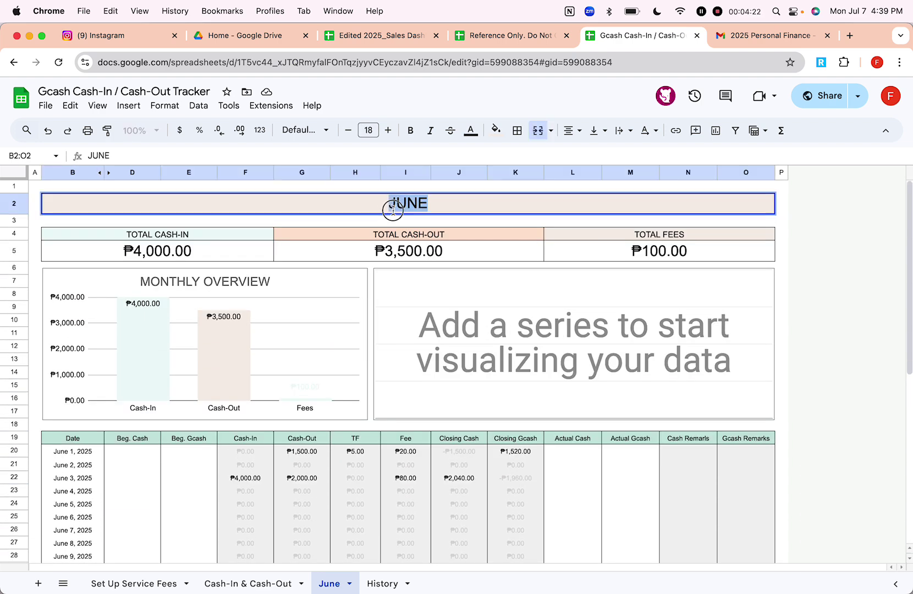
double_click(391, 204)
text(JULY)
key(Return)
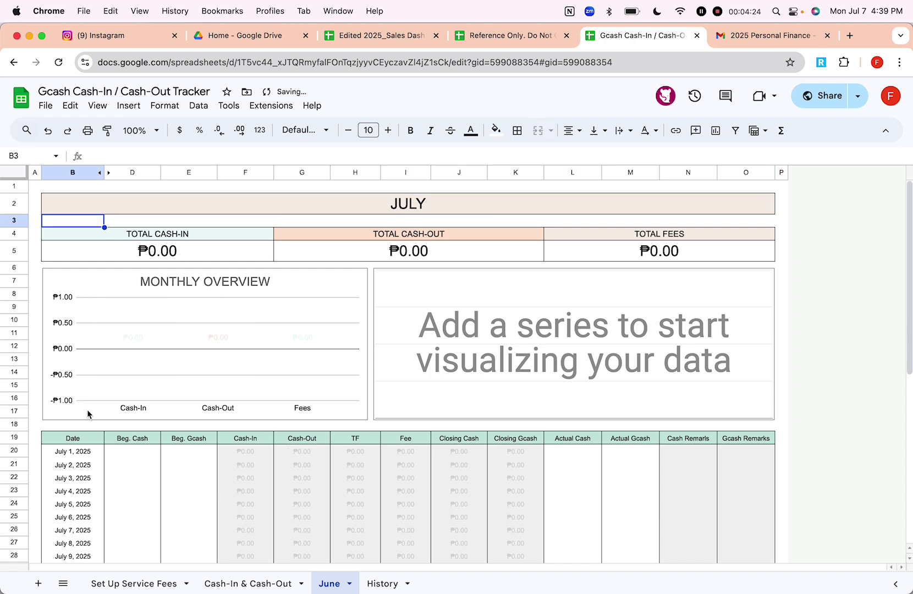
click(76, 462)
key(super+z)
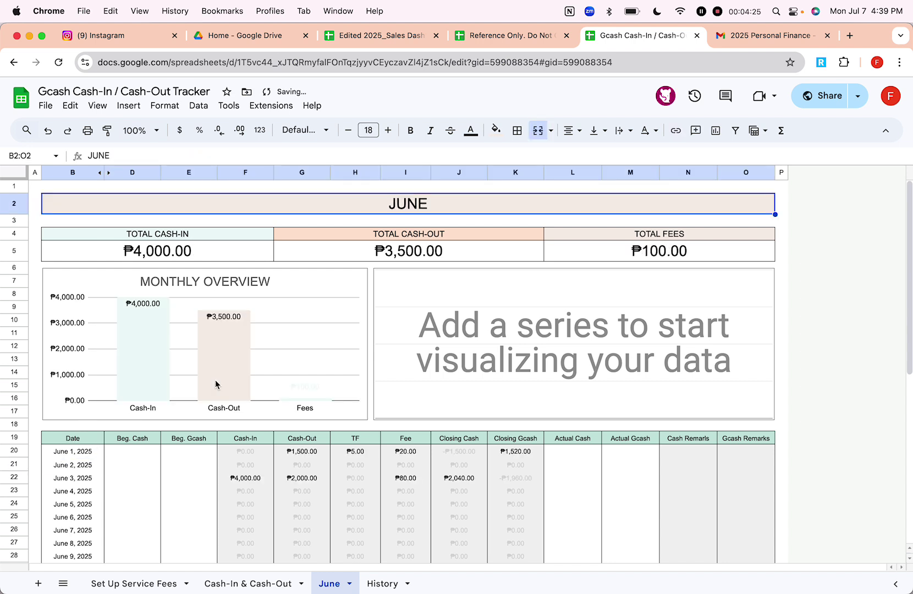
Enter 5000 as the beginning cash and 5000 as the beginning Gcash for June 1, 2025
click(142, 441)
click(142, 451)
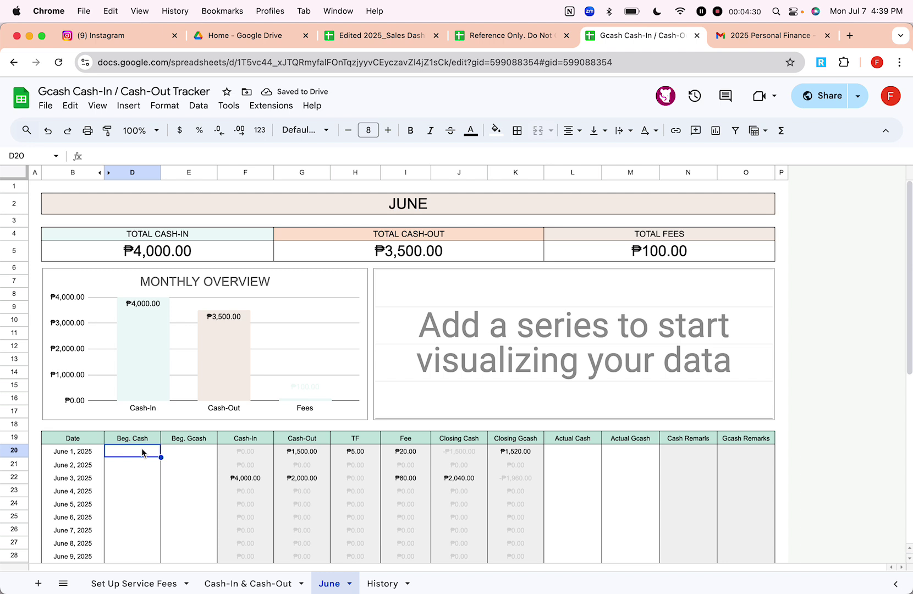
text(5000)
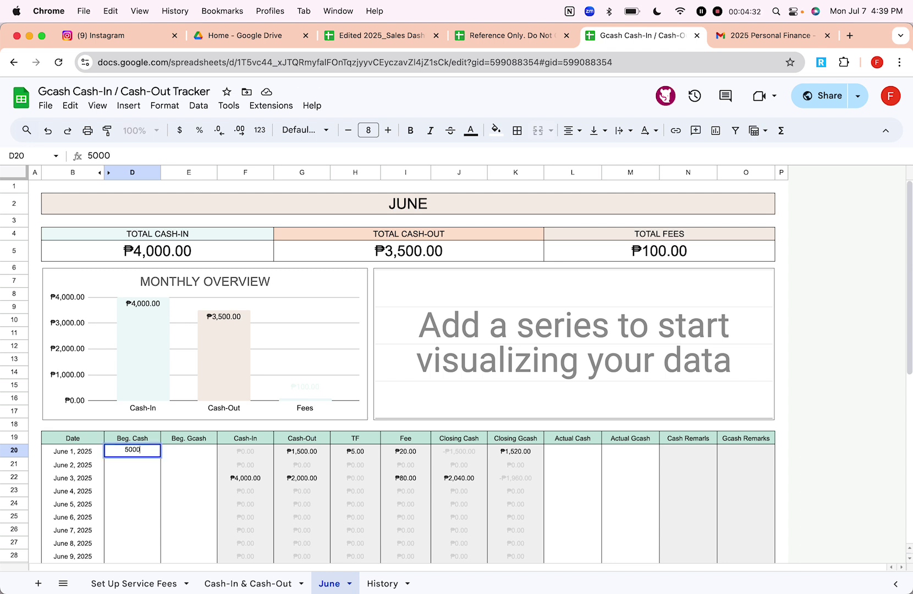
key(Return)
click(187, 450)
text(5000)
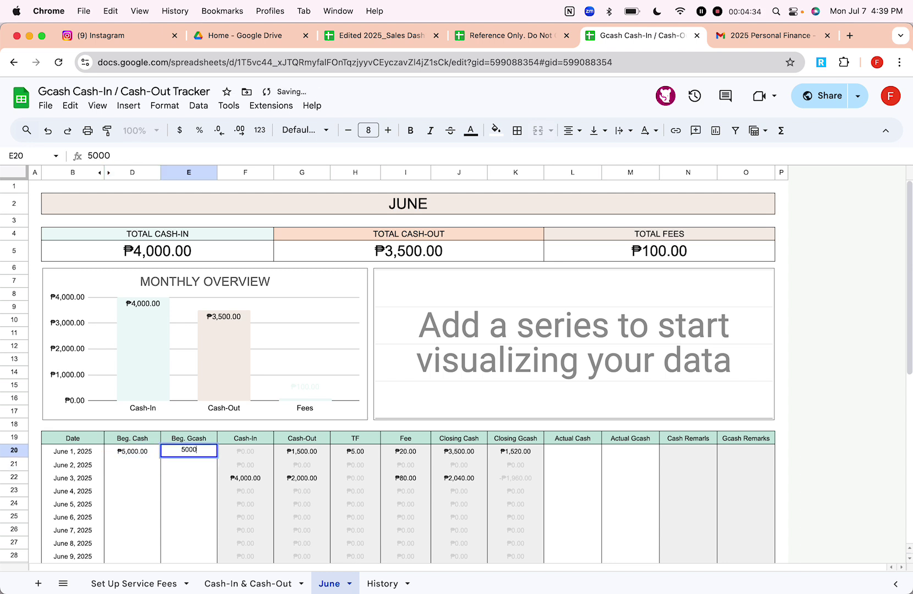
key(Return)
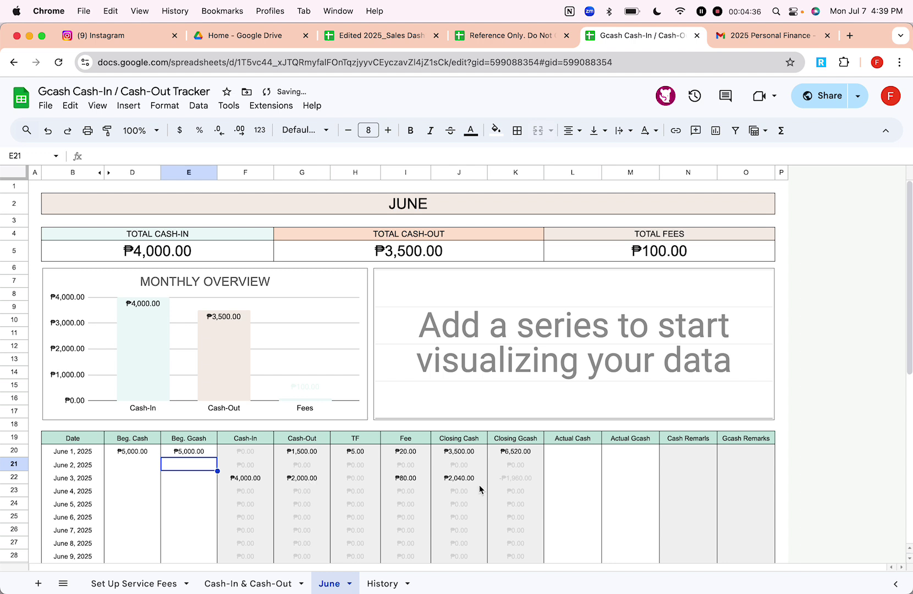
Review the Fee, Closing Cash and Closing Gcash columns of the daily table and where they draw from in Cash-In & Cash-Out
scroll(475, 487, down, 3)
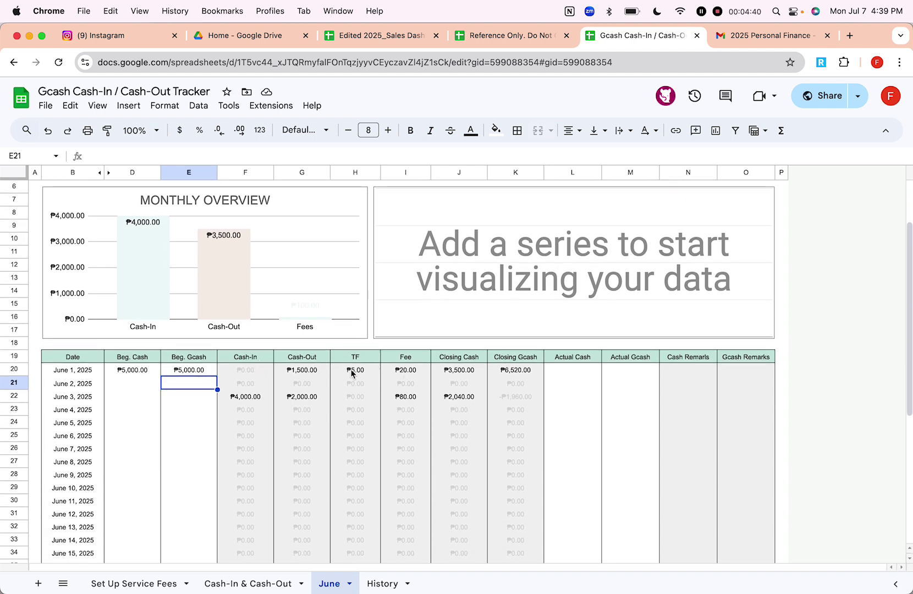
click(414, 360)
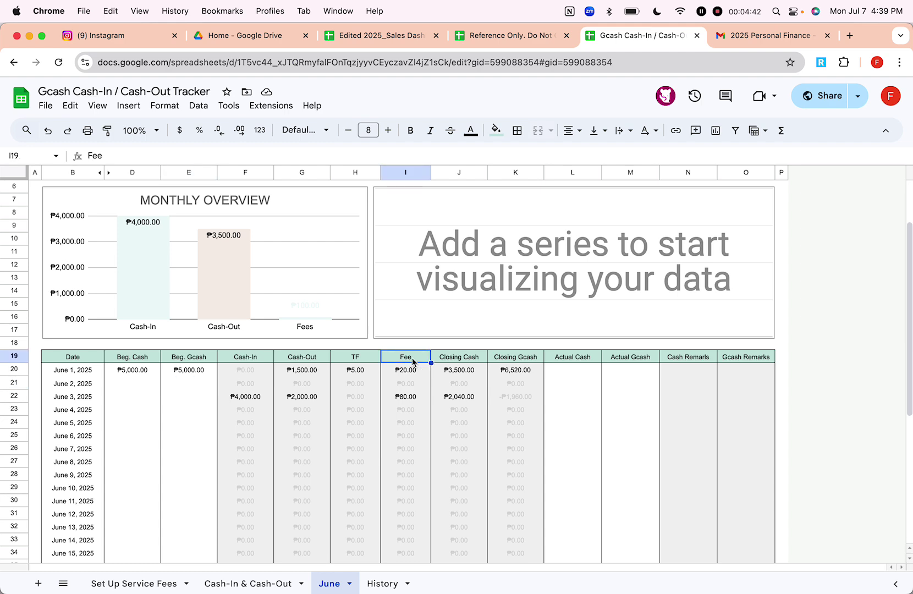
click(462, 359)
click(514, 360)
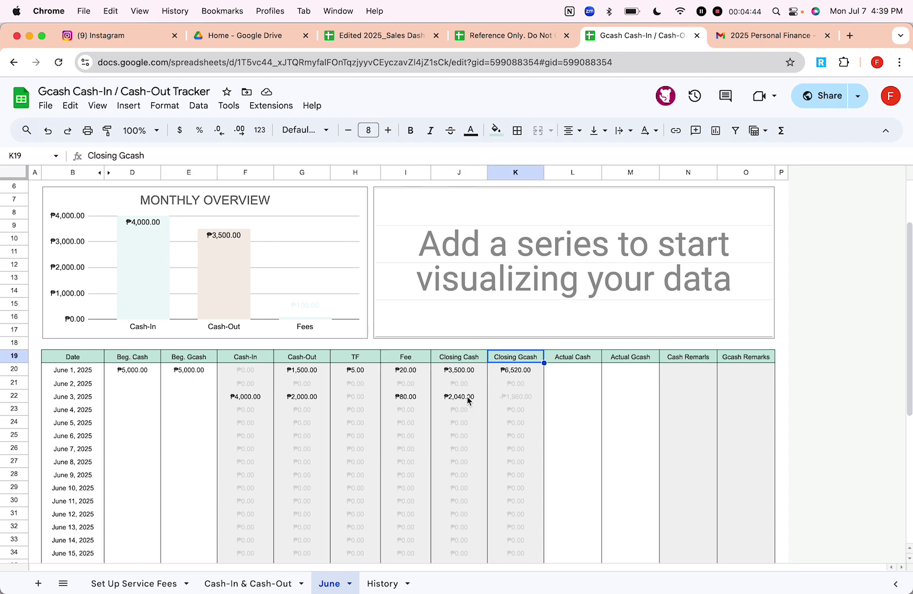
scroll(446, 499, down, 5)
scroll(446, 499, up, 5)
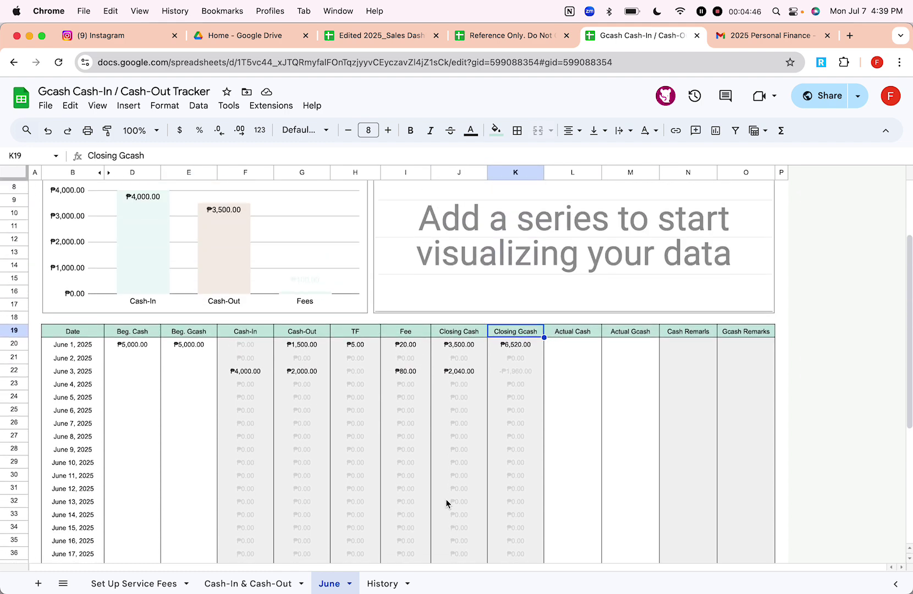
click(235, 586)
click(330, 583)
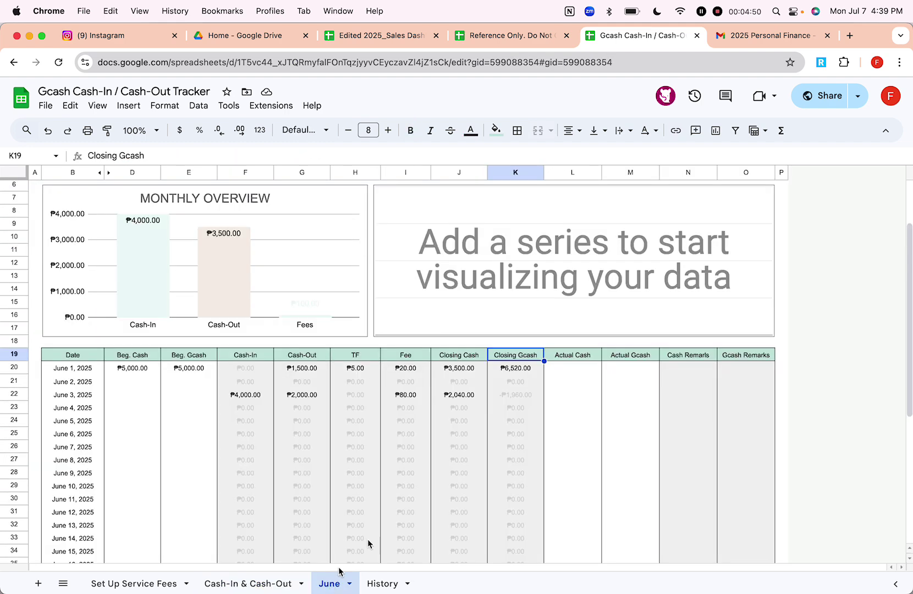
scroll(564, 466, down, 1)
scroll(563, 462, up, 1)
Enter 3500 as the actual cash for June 1, 2025 and inspect that day's Cash Remarks formula
click(573, 386)
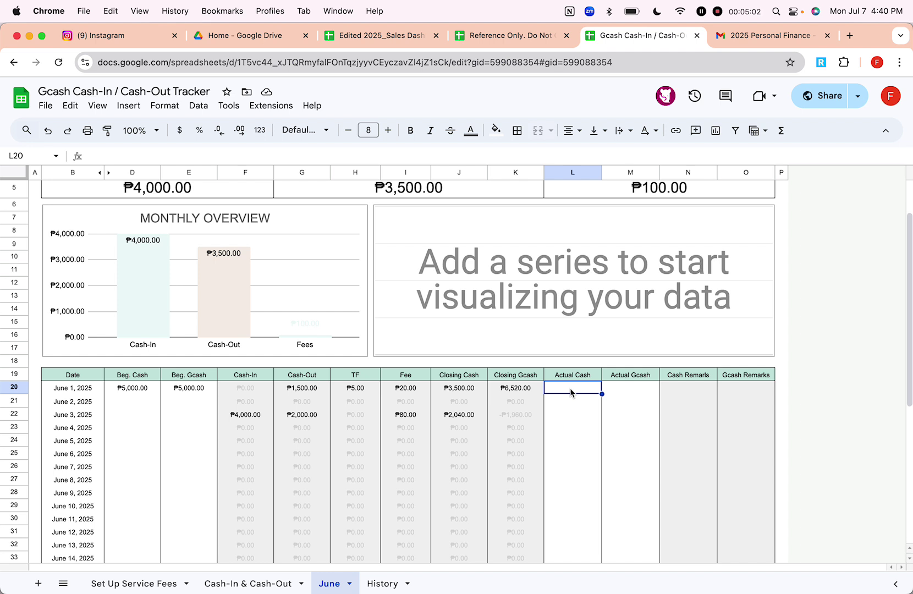
click(454, 389)
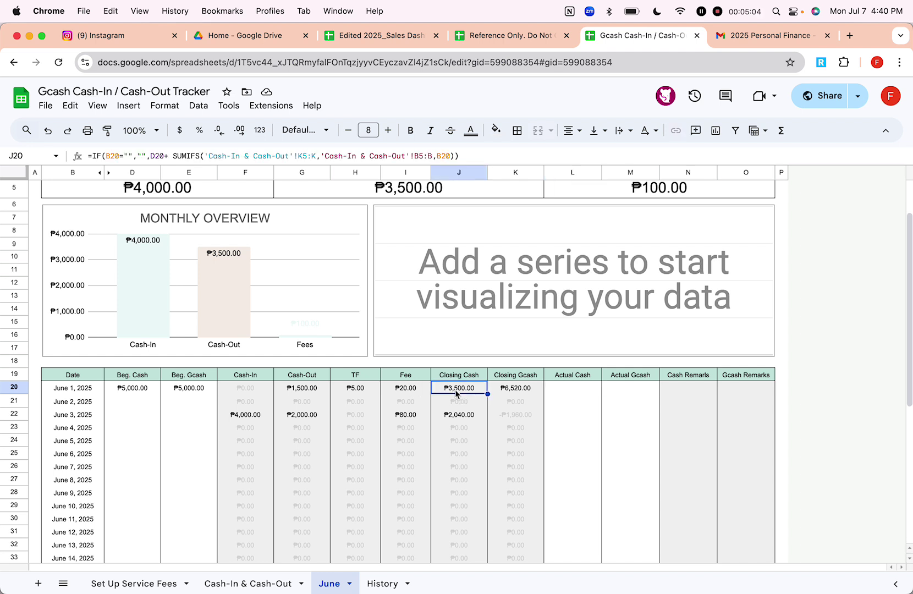
click(589, 393)
text(3500)
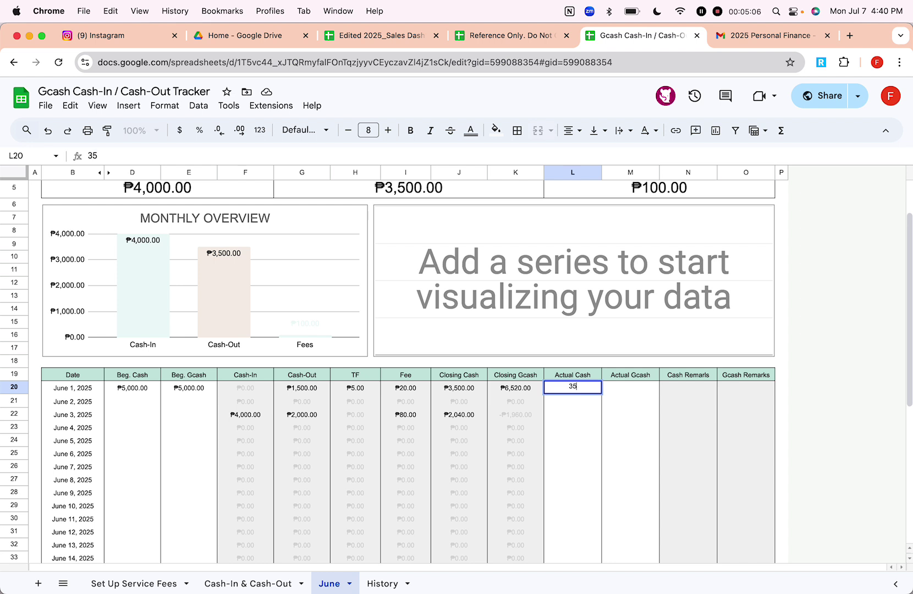
click(598, 440)
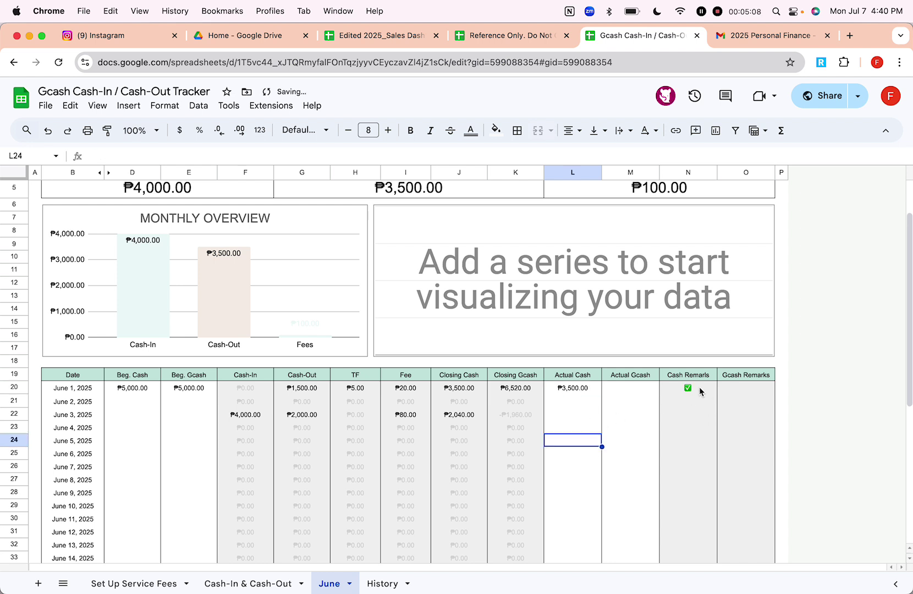
click(696, 389)
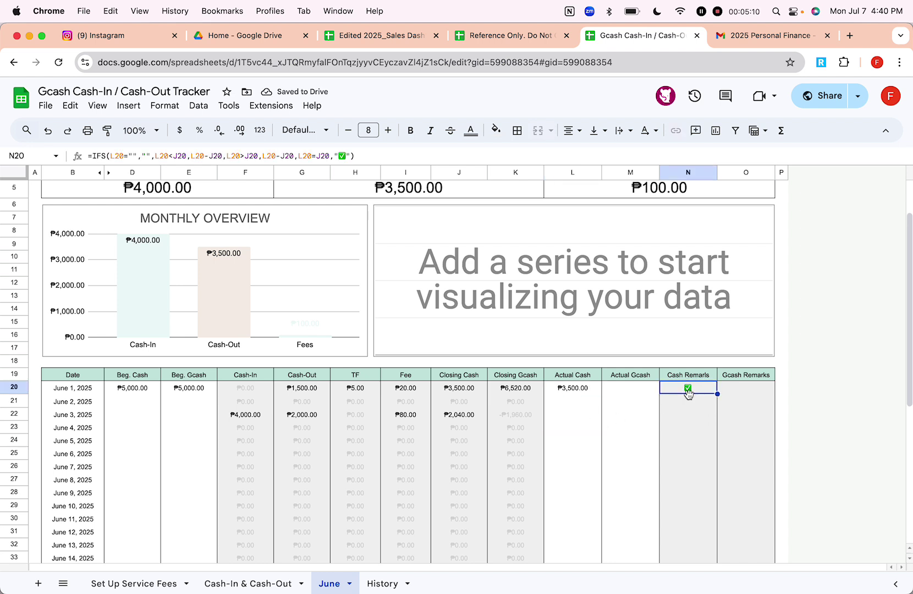
Test the June 1 cash remark with shortages by setting Actual Cash to 3200 and then to 2500
click(574, 391)
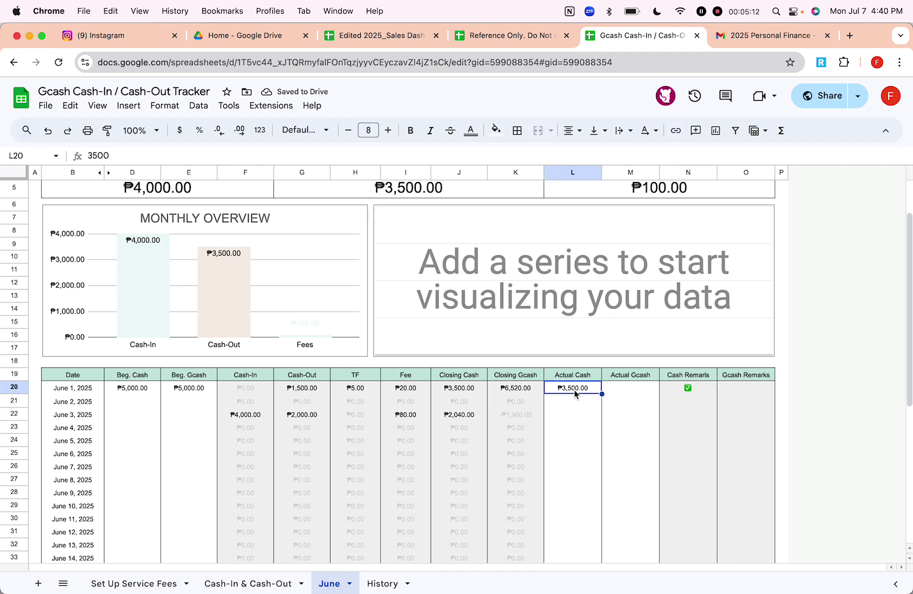
text(3,200)
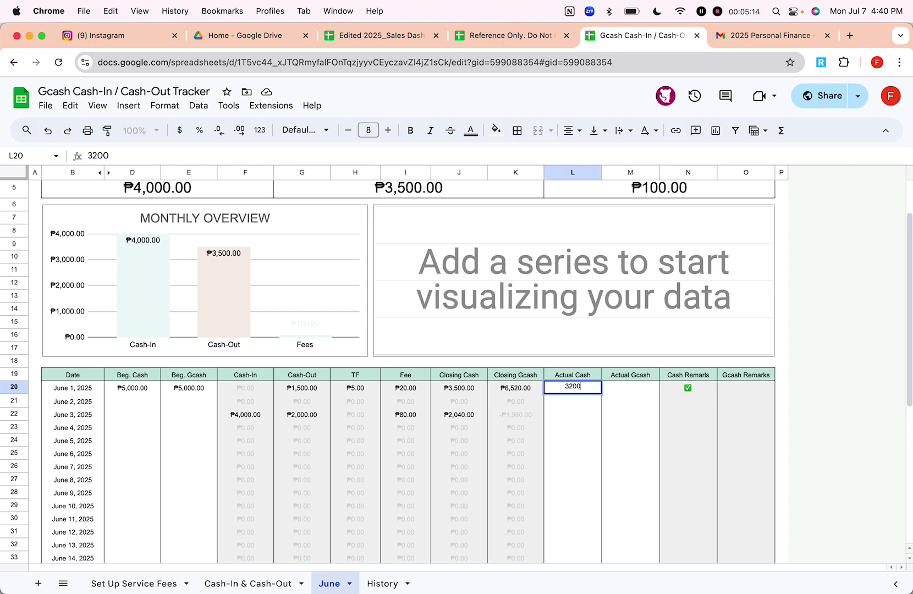
key(Return)
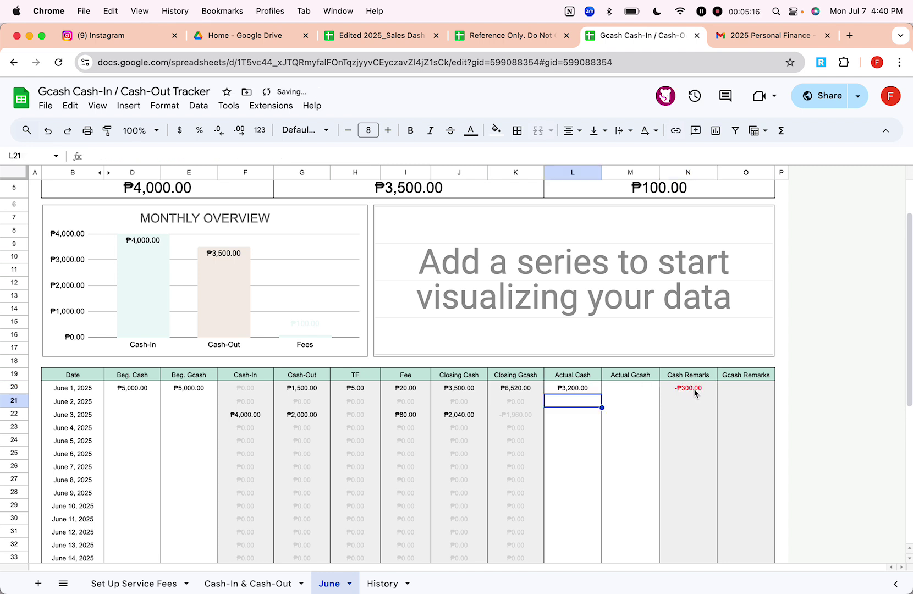
click(595, 389)
text(2)
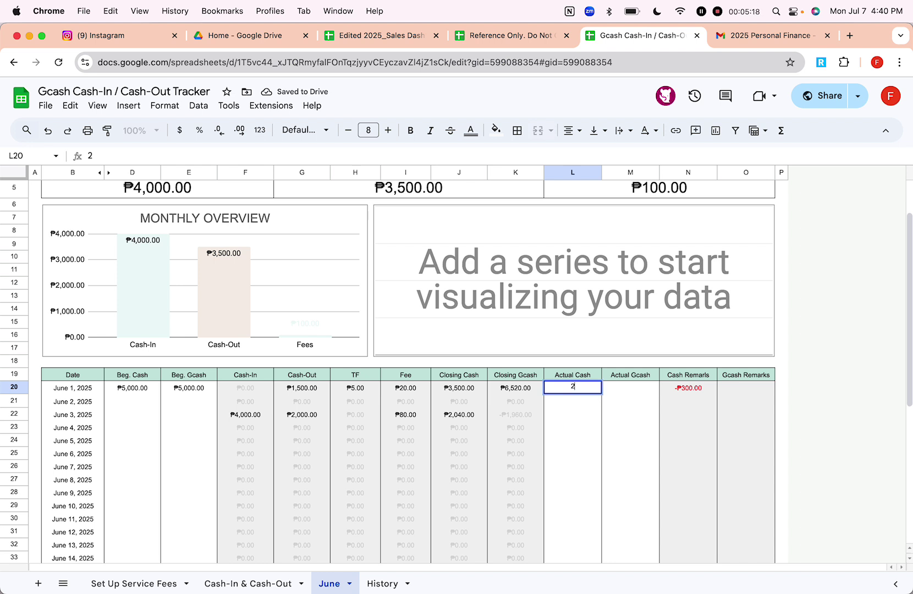
text(,500)
key(Return)
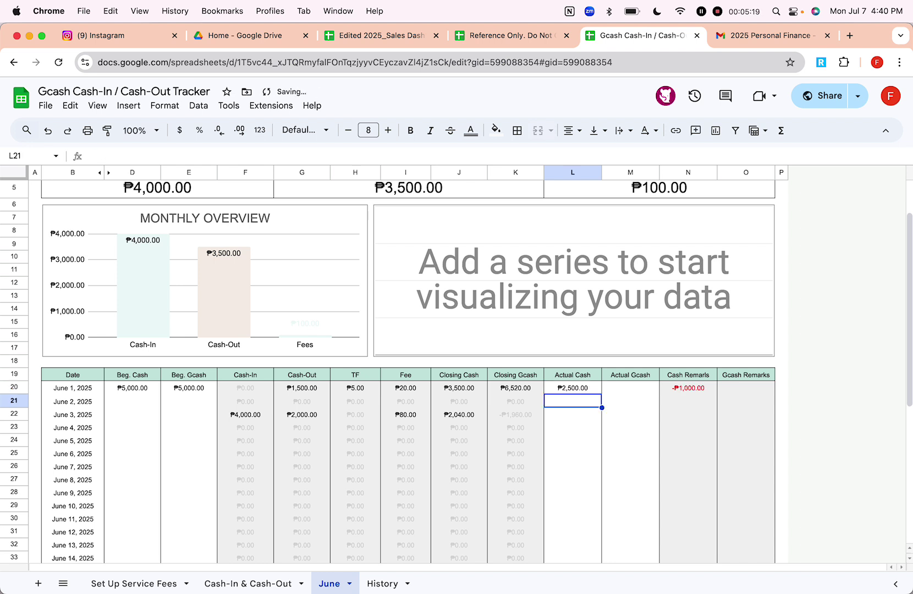
Test the June 1 cash remark with an overage by setting Actual Cash to 3900, and inspect the Cash Remarks cell
click(588, 391)
text(2)
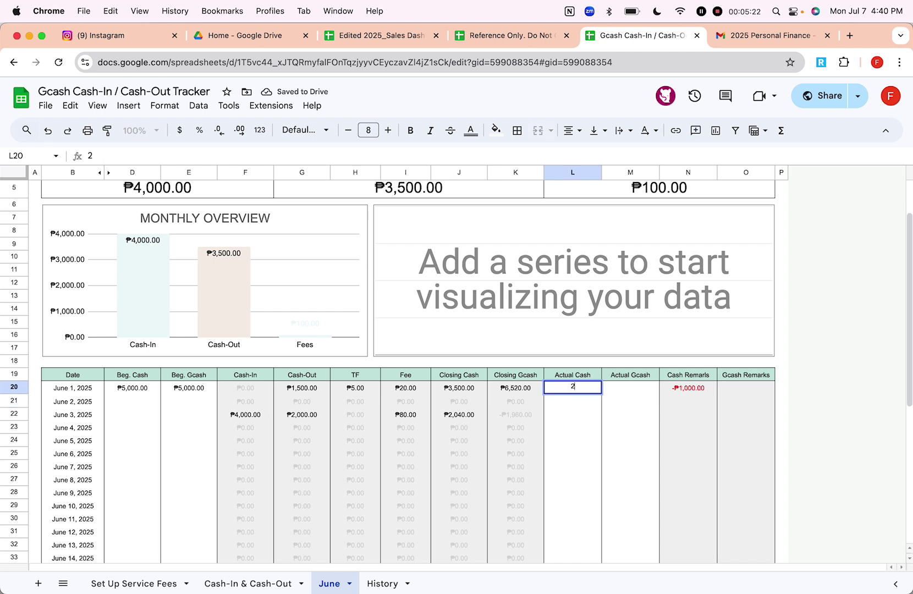
text(3900)
key(Return)
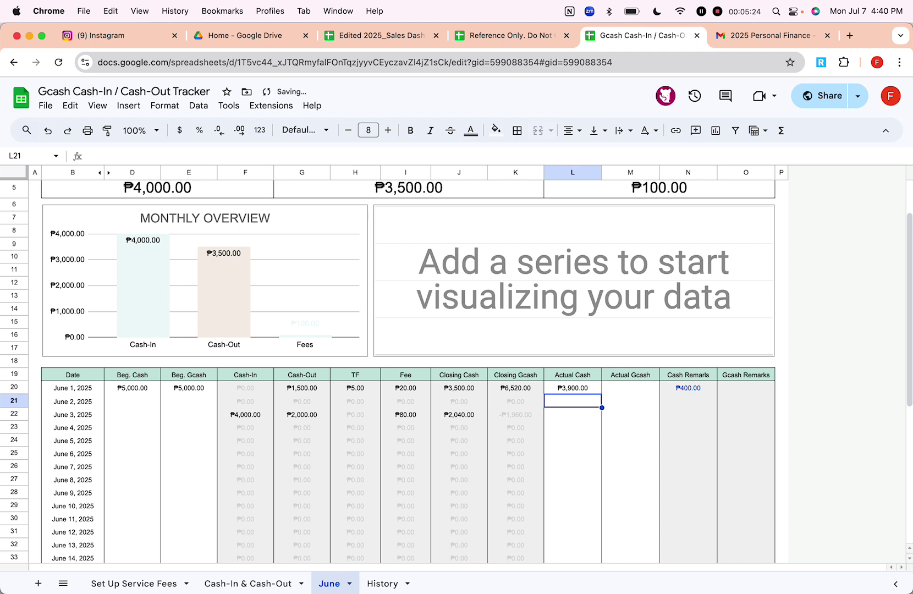
click(705, 389)
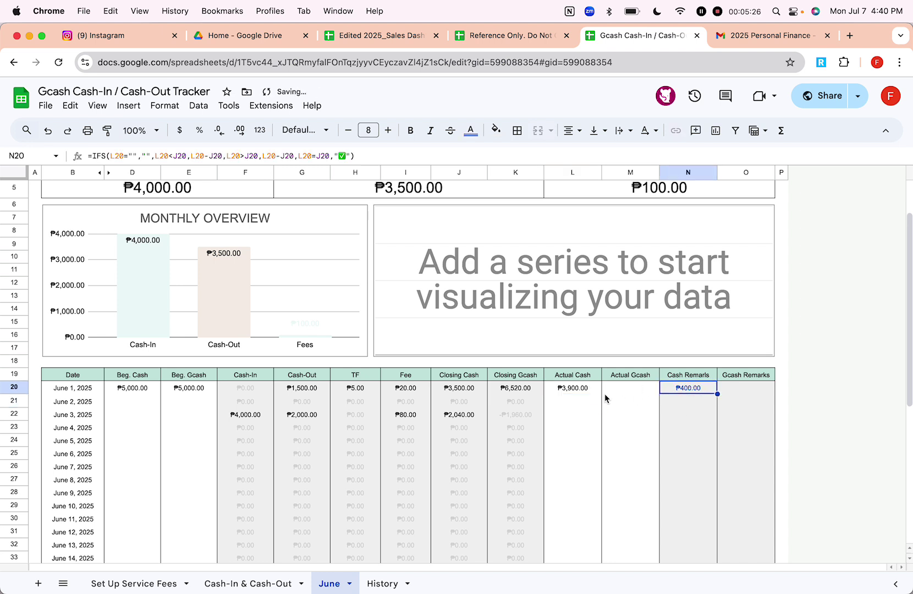
Set the June 1 Actual Cash back to 3500 and select the same day's Actual Gcash cell
click(587, 390)
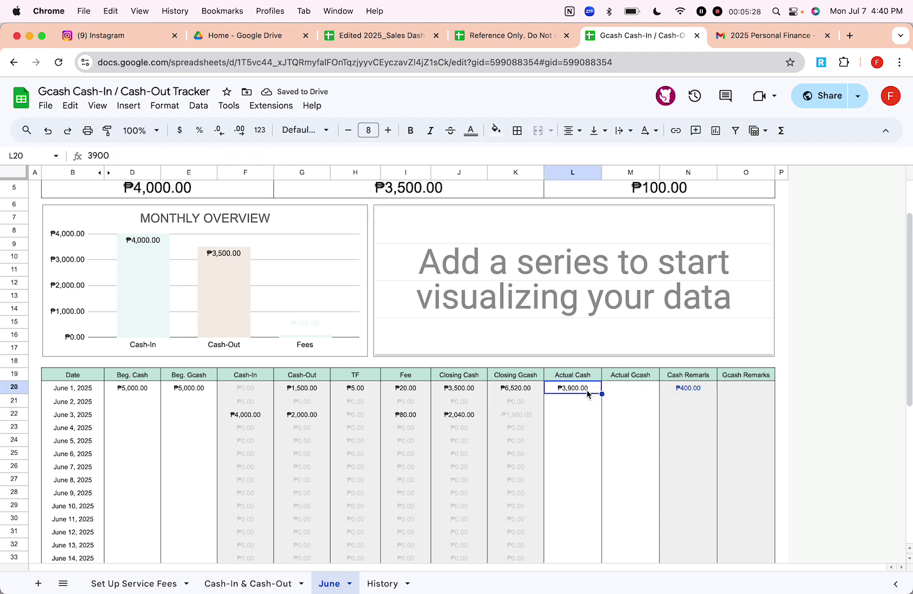
text(3500)
key(Return)
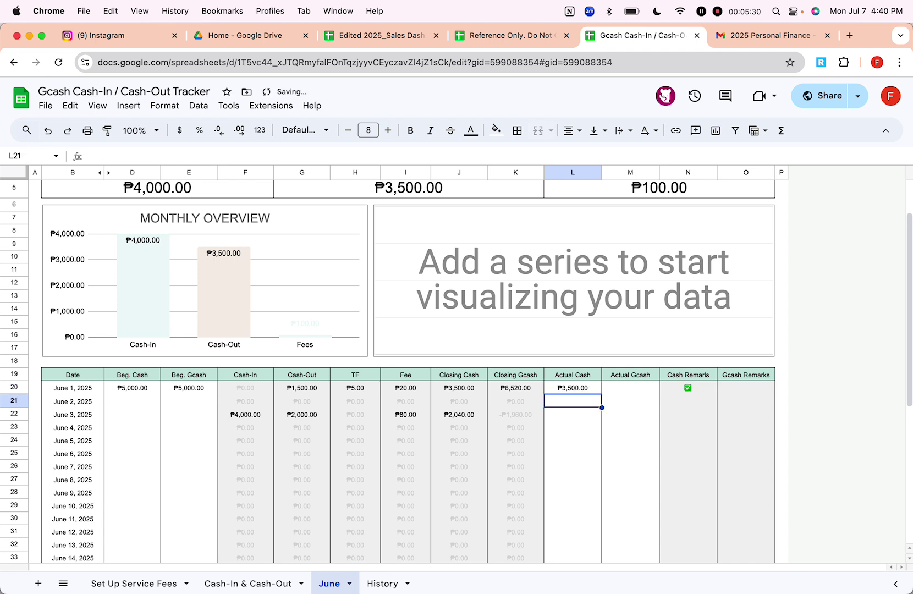
click(618, 391)
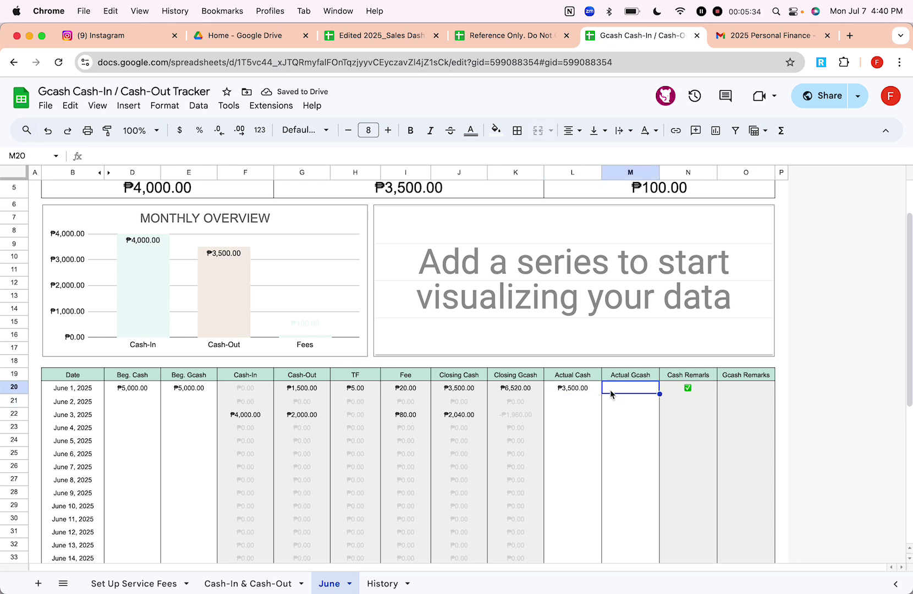
Enter 6520 as the Actual Gcash for June 1, 2025
text(65)
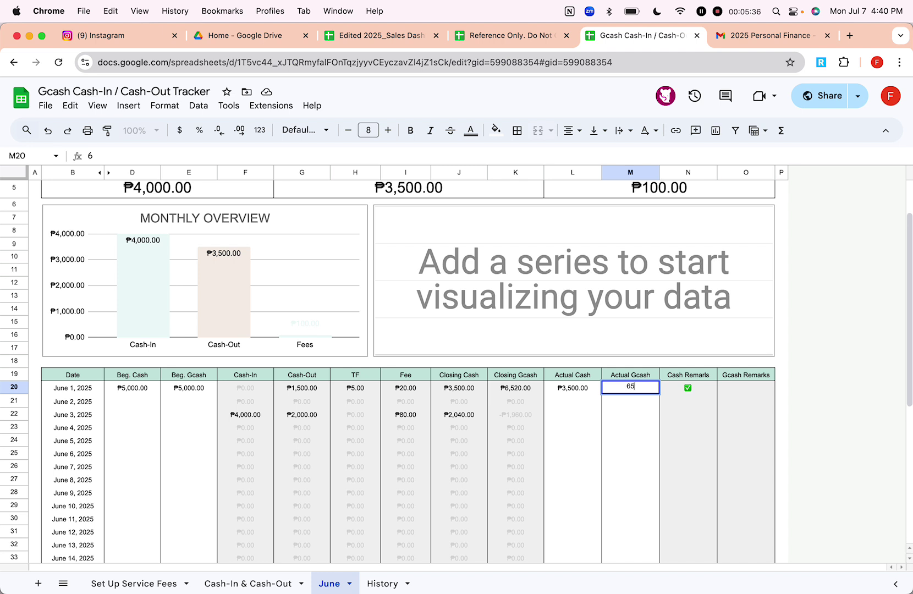
text(20)
key(Return)
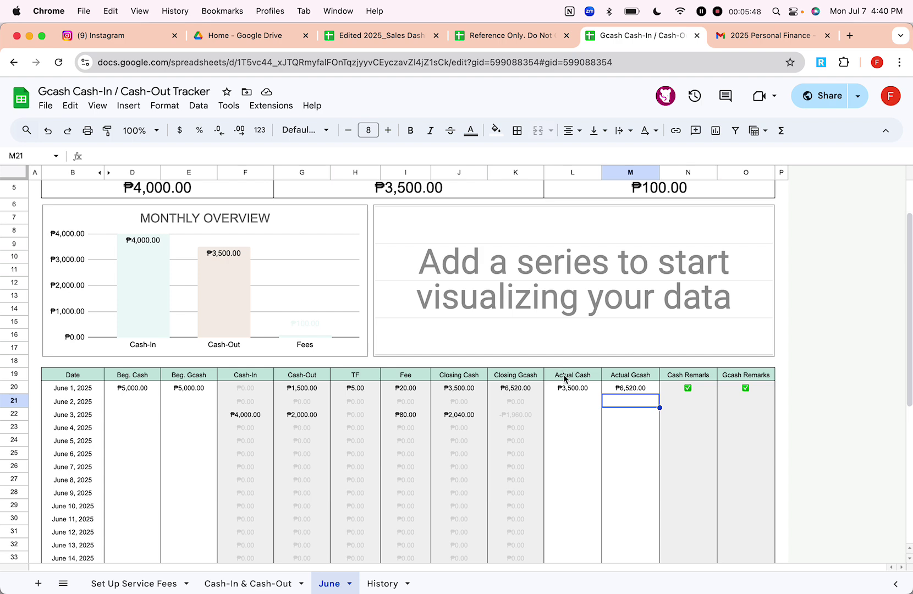
Switch to the History sheet and choose June 1, 2025 as its Start Date
scroll(566, 385, down, 6)
scroll(570, 391, up, 8)
click(381, 583)
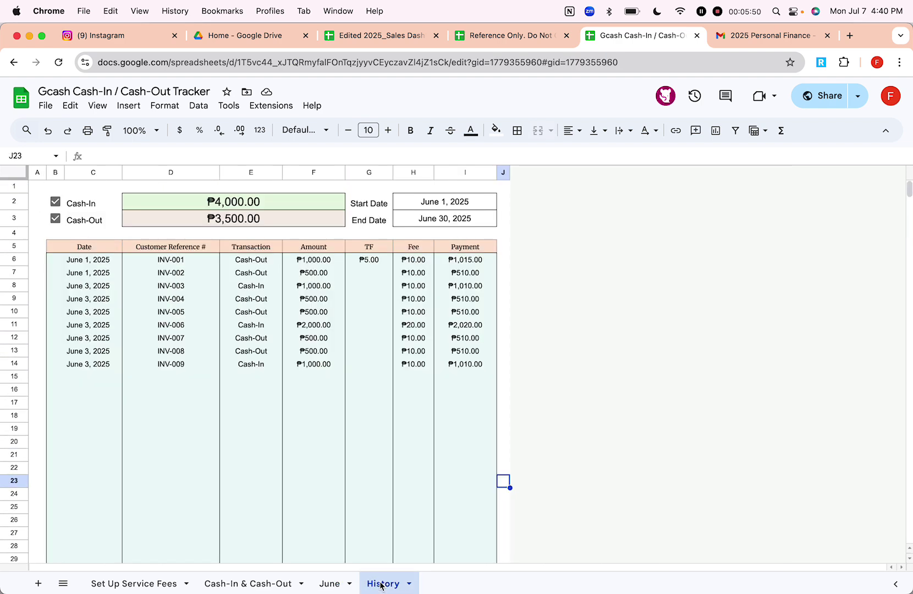
click(560, 376)
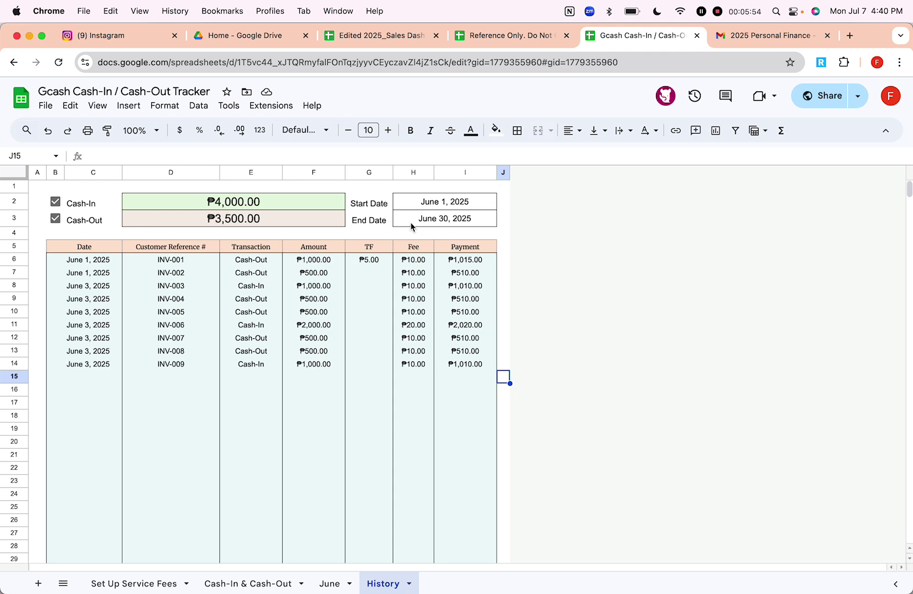
click(422, 209)
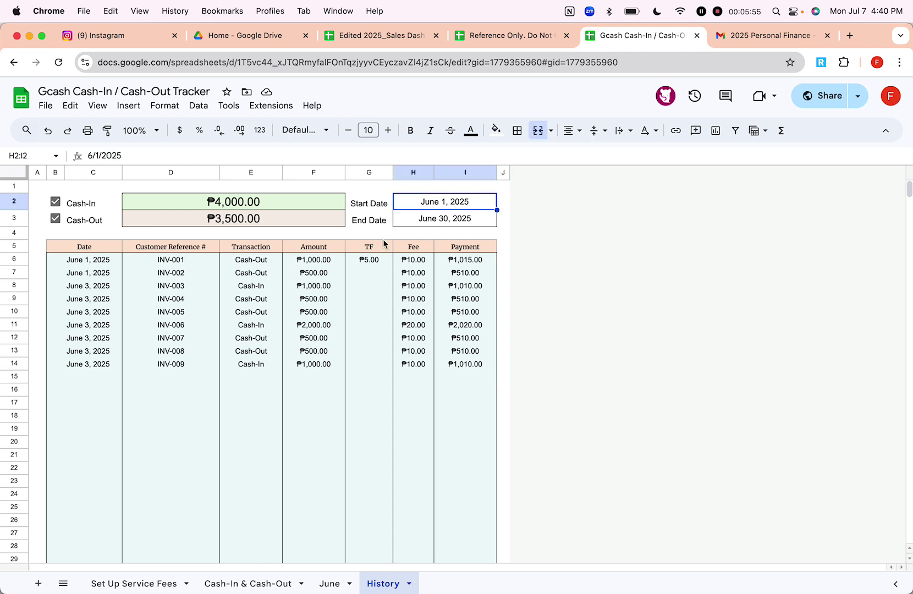
double_click(414, 202)
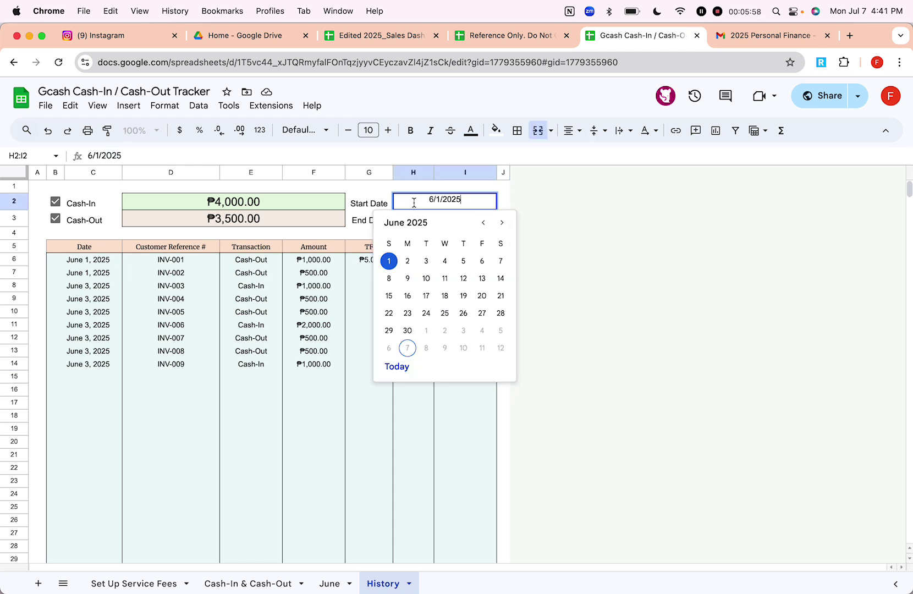
click(388, 261)
Set the transaction history's End Date to June 15, 2025
double_click(451, 219)
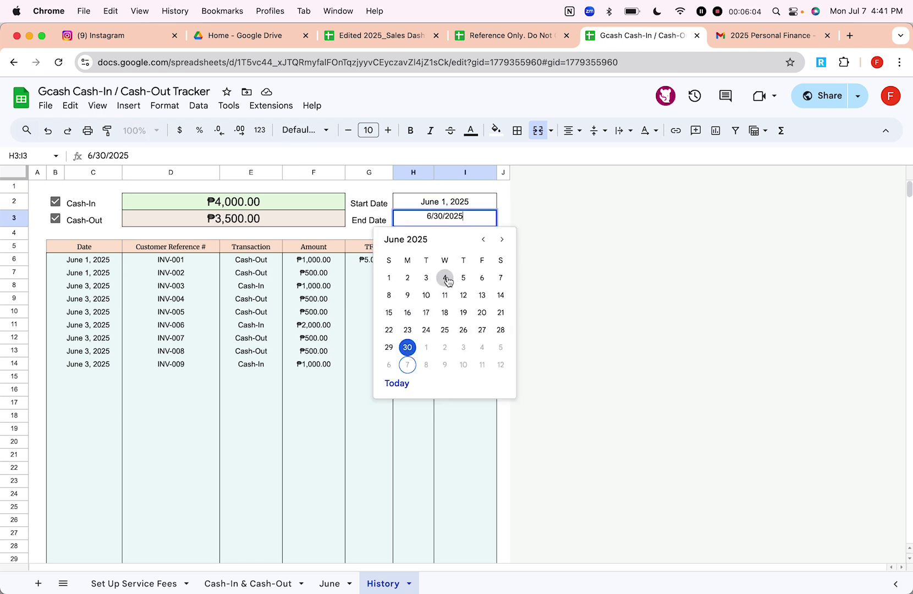
click(389, 312)
click(532, 337)
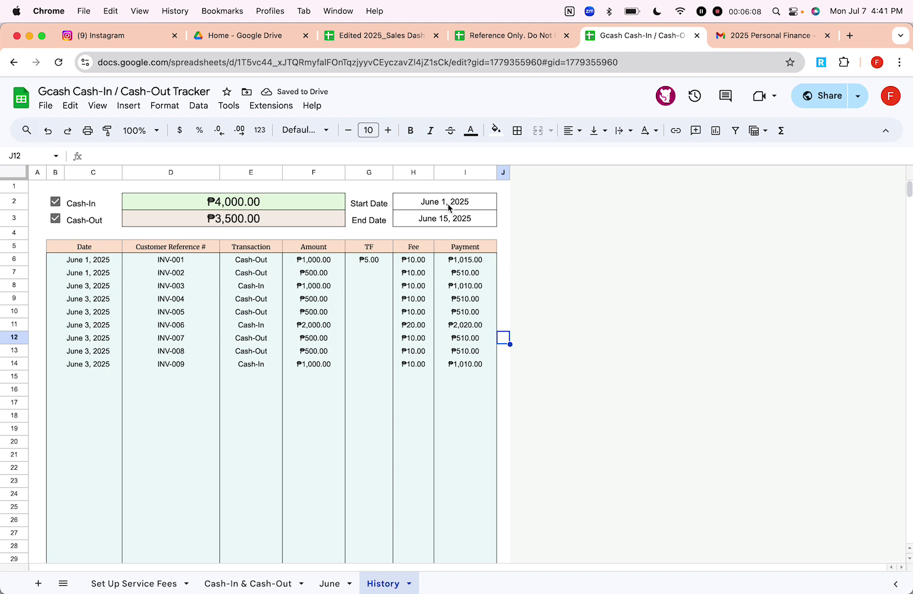
Limit the history to a single day with End Date June 1, 2025, and set the End Date back to June 30, 2025
double_click(446, 218)
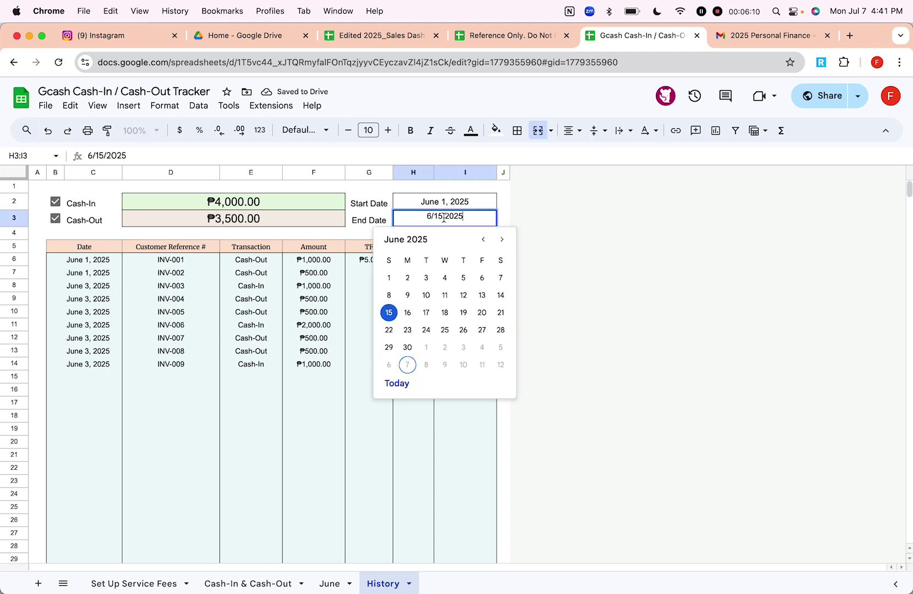
click(394, 278)
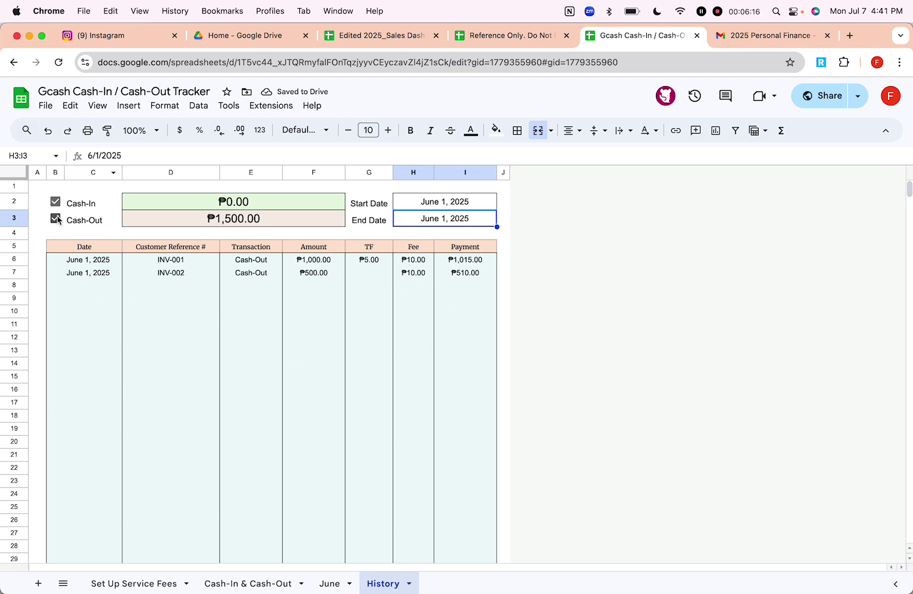
double_click(459, 220)
click(410, 347)
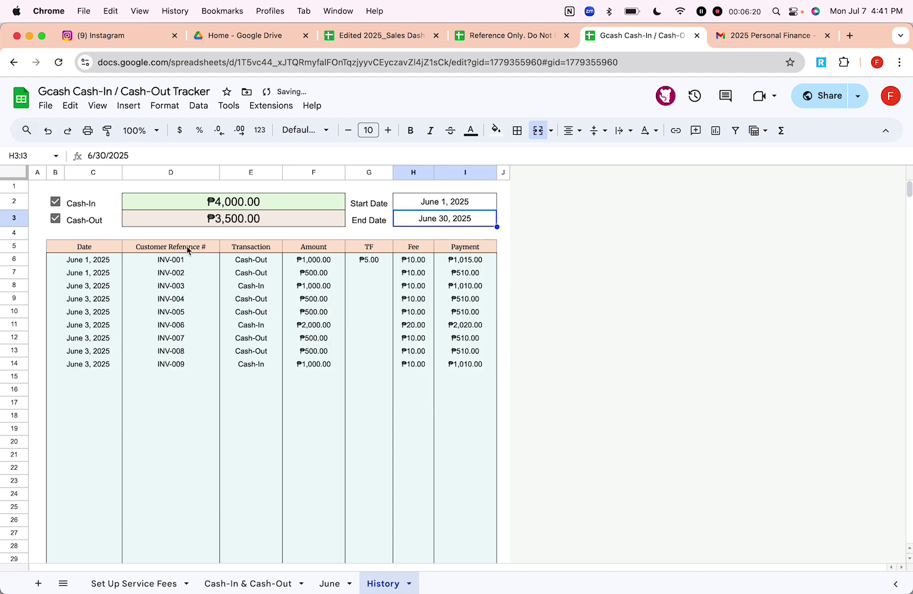
Test the history's transaction filters by excluding and restoring Cash-In entries, and doing the same for Cash-Out entries
click(58, 203)
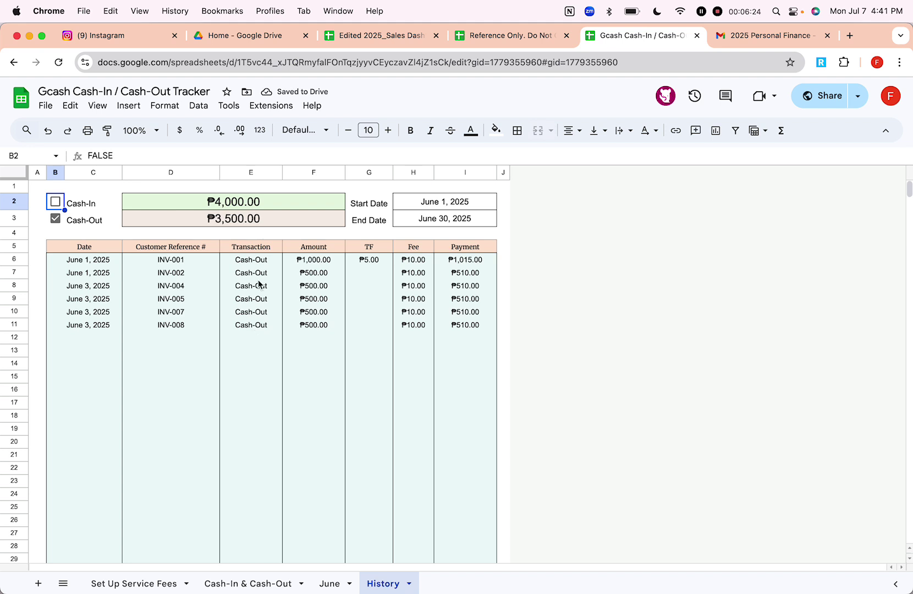
click(56, 202)
click(55, 218)
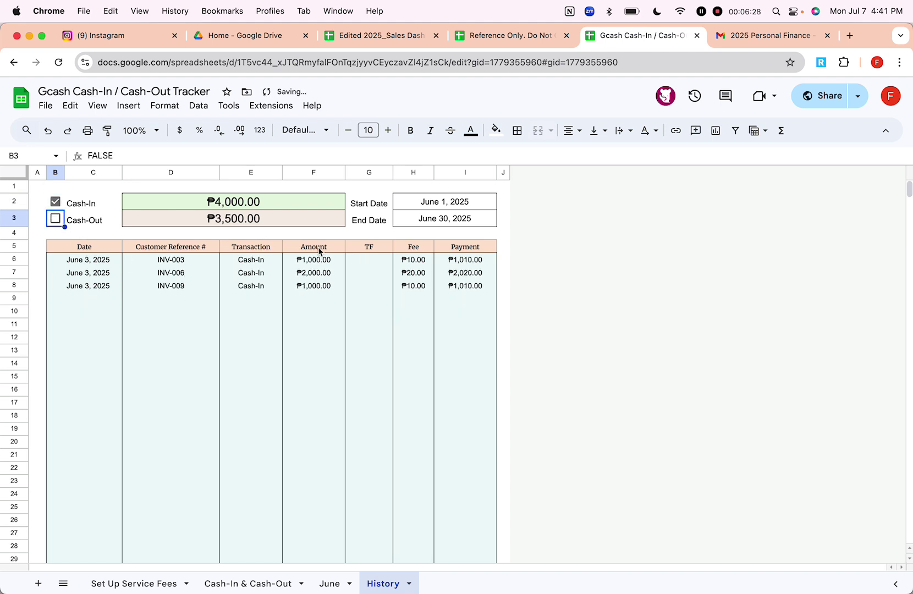
click(55, 218)
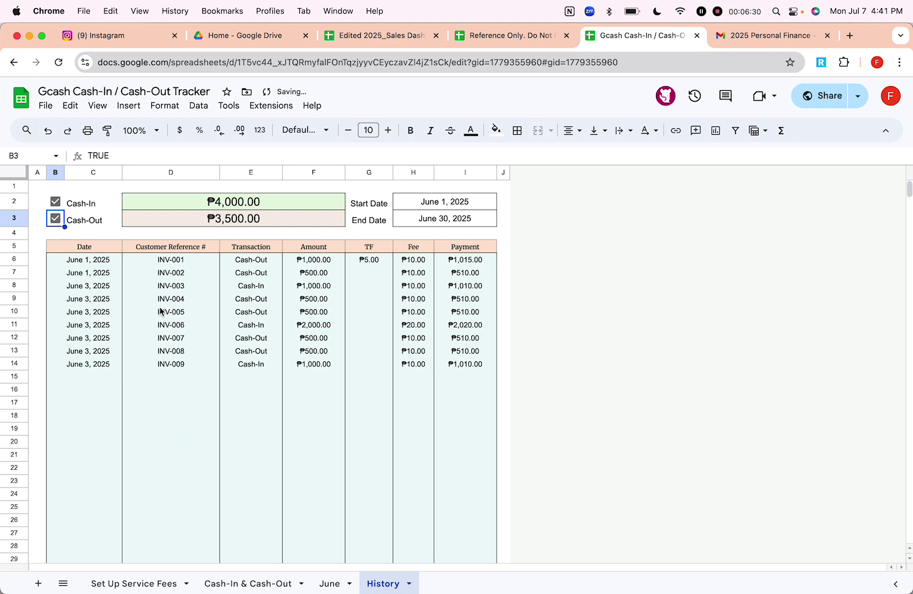
click(532, 509)
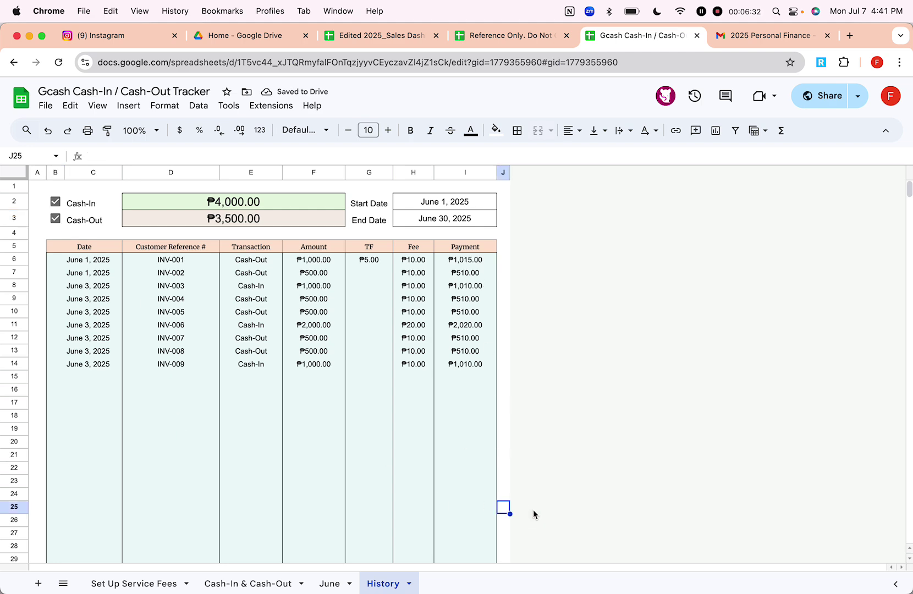
Review the June, Cash-In & Cash-Out and Set Up Service Fees sheets one after another
scroll(533, 509, down, 1)
click(325, 577)
click(251, 584)
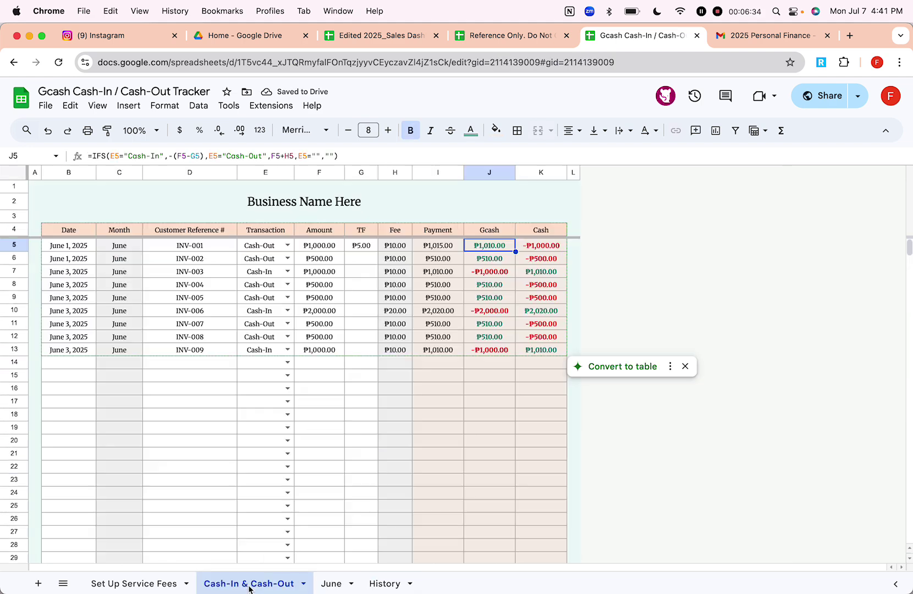
click(147, 583)
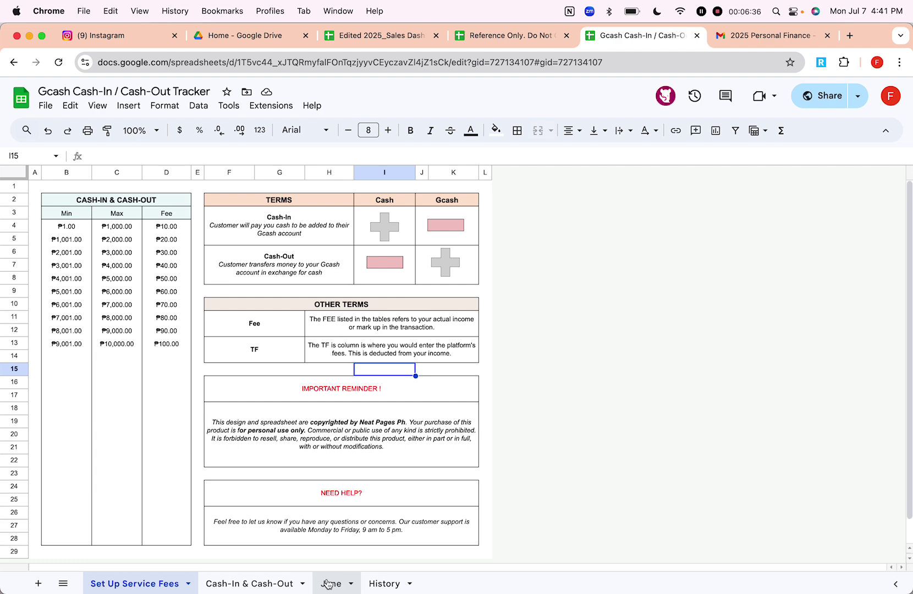